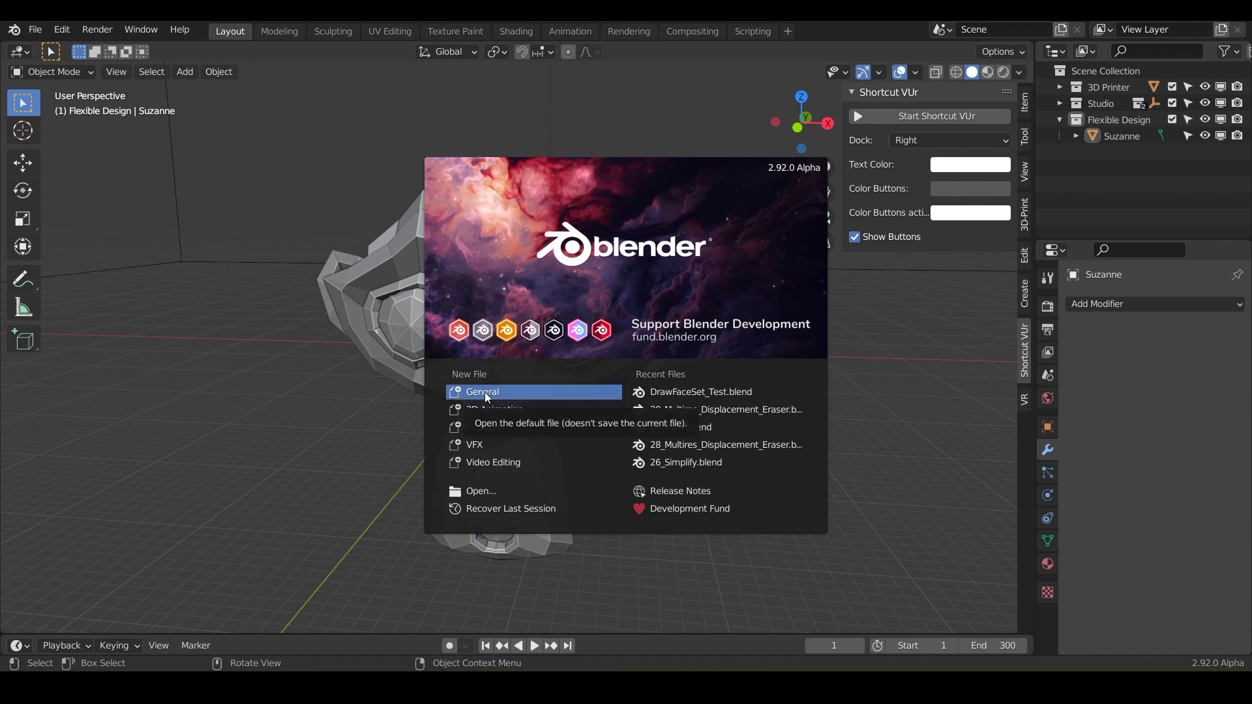
Step: Dismiss the splash screen and save a copy of the file as 29_Draw_Face_Set
{"action": "key", "text": "Escape"}
{"action": "left_click", "coordinate": [35, 29]}
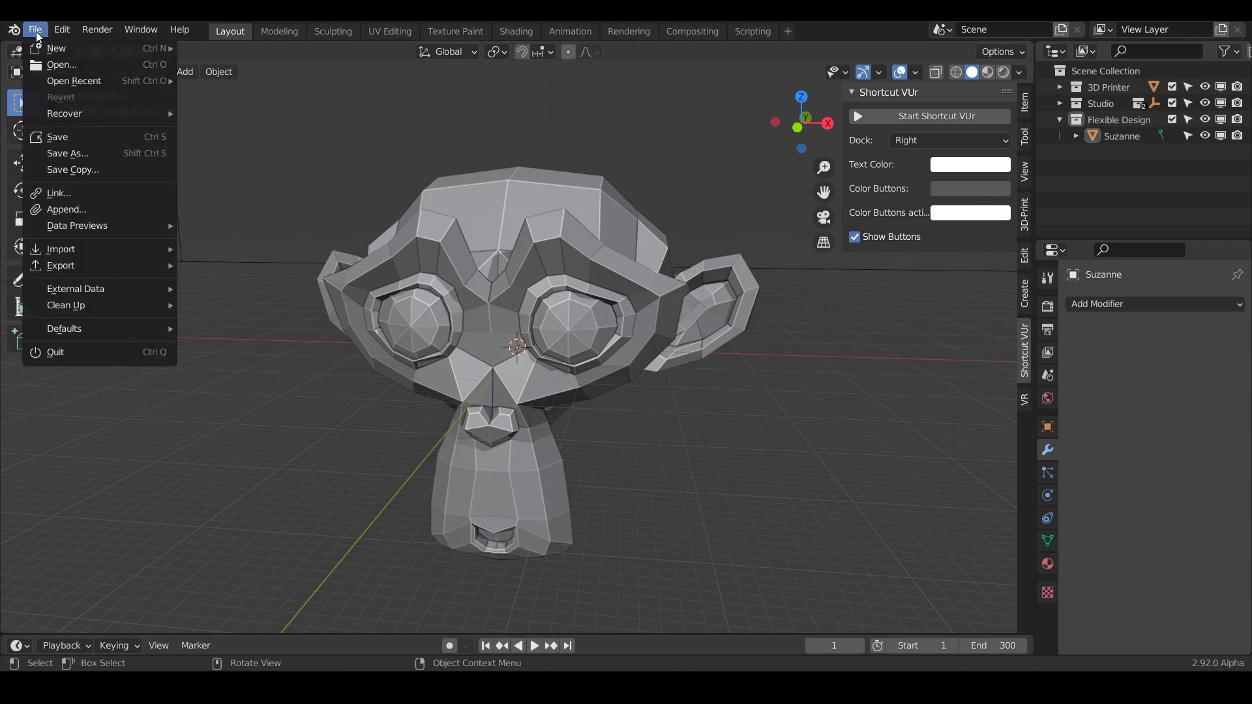
{"action": "left_click", "coordinate": [30, 170]}
{"action": "type", "text": "29_Draw_Face_Set"}
{"action": "key", "text": "Return"}
Step: Select the Suzanne head and set the viewport lighting to the rainbow-coloured normal MatCap
{"action": "left_click", "coordinate": [604, 318]}
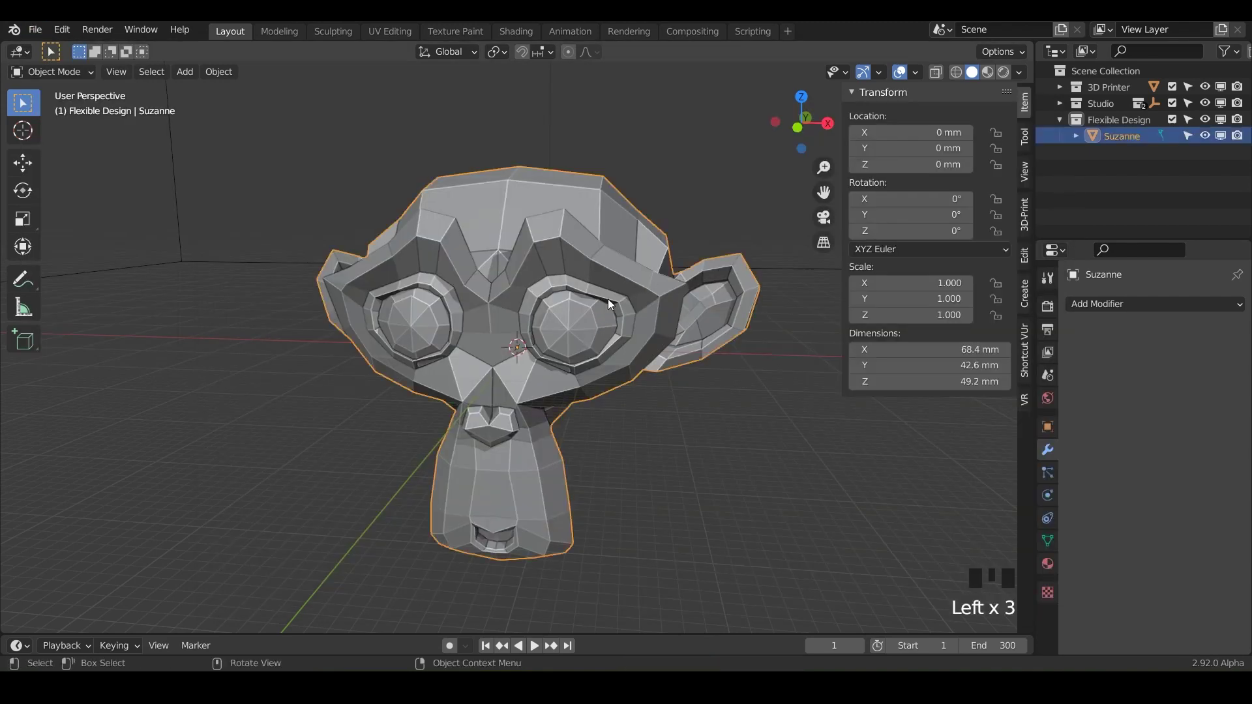
{"action": "left_click", "coordinate": [1019, 73]}
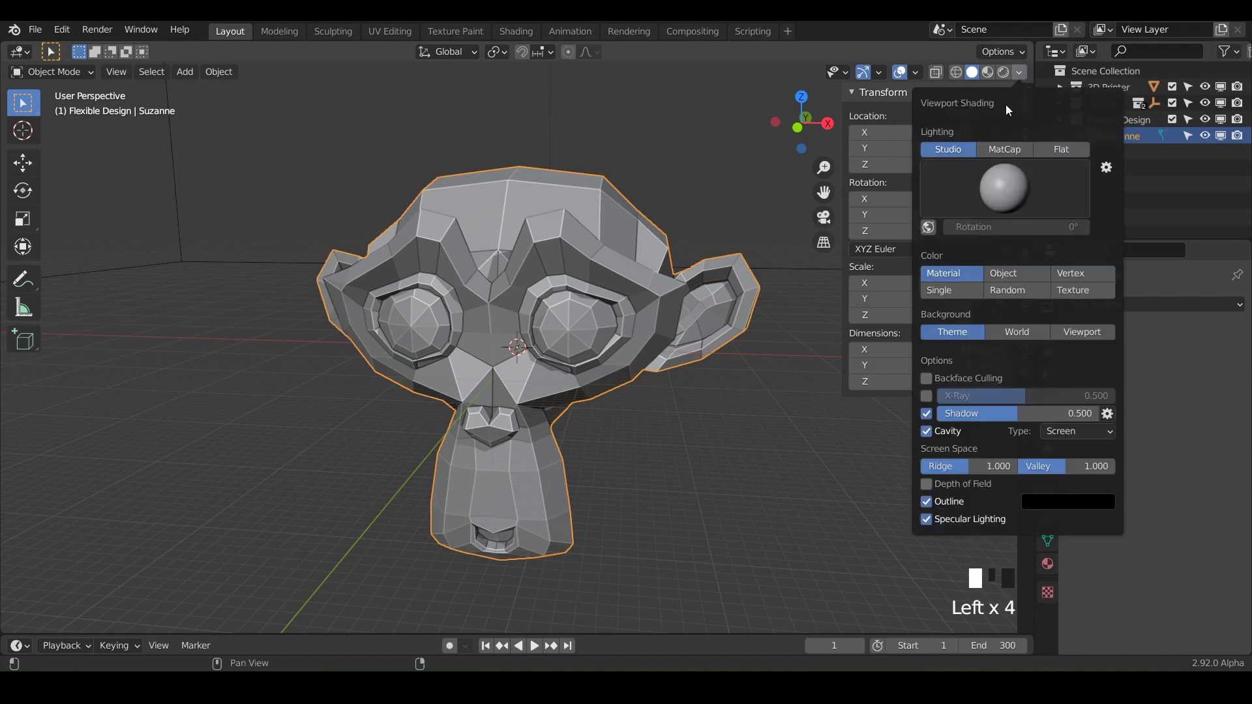
{"action": "left_click", "coordinate": [1003, 149]}
{"action": "left_click", "coordinate": [1007, 187]}
{"action": "left_click", "coordinate": [1012, 245]}
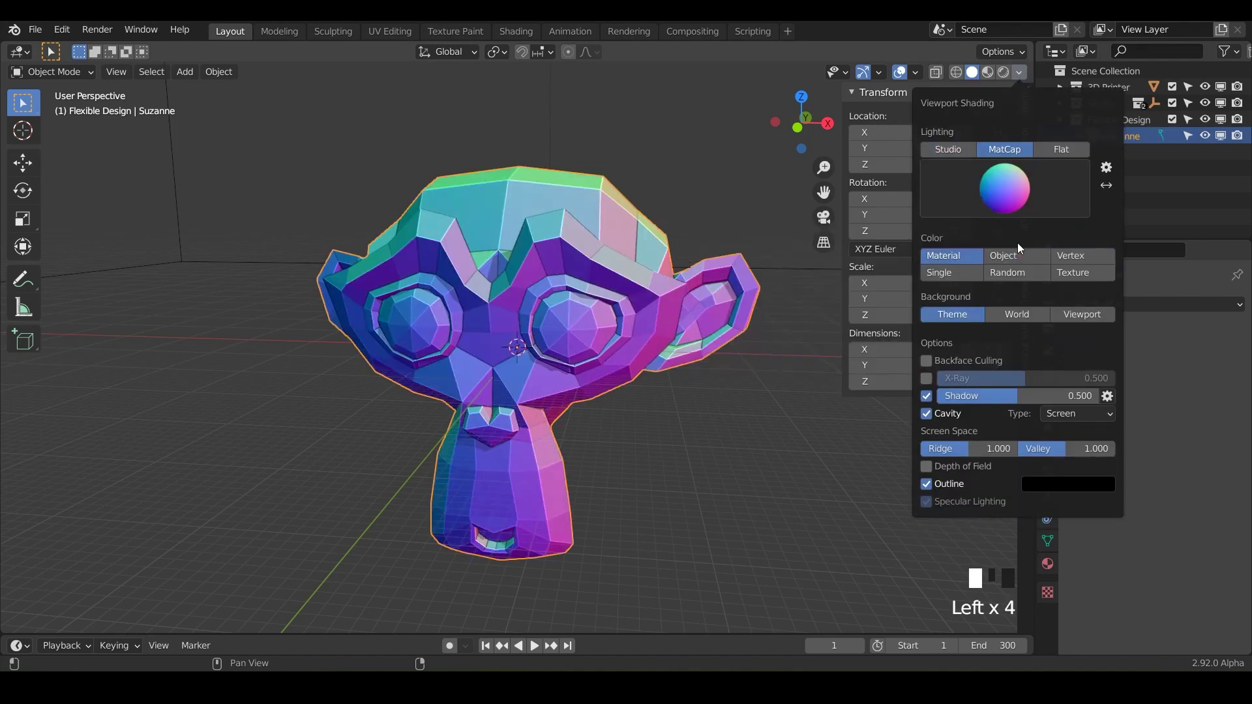
Step: Add a Multiresolution modifier to Suzanne and subdivide it to level 5
{"action": "left_click", "coordinate": [1145, 305]}
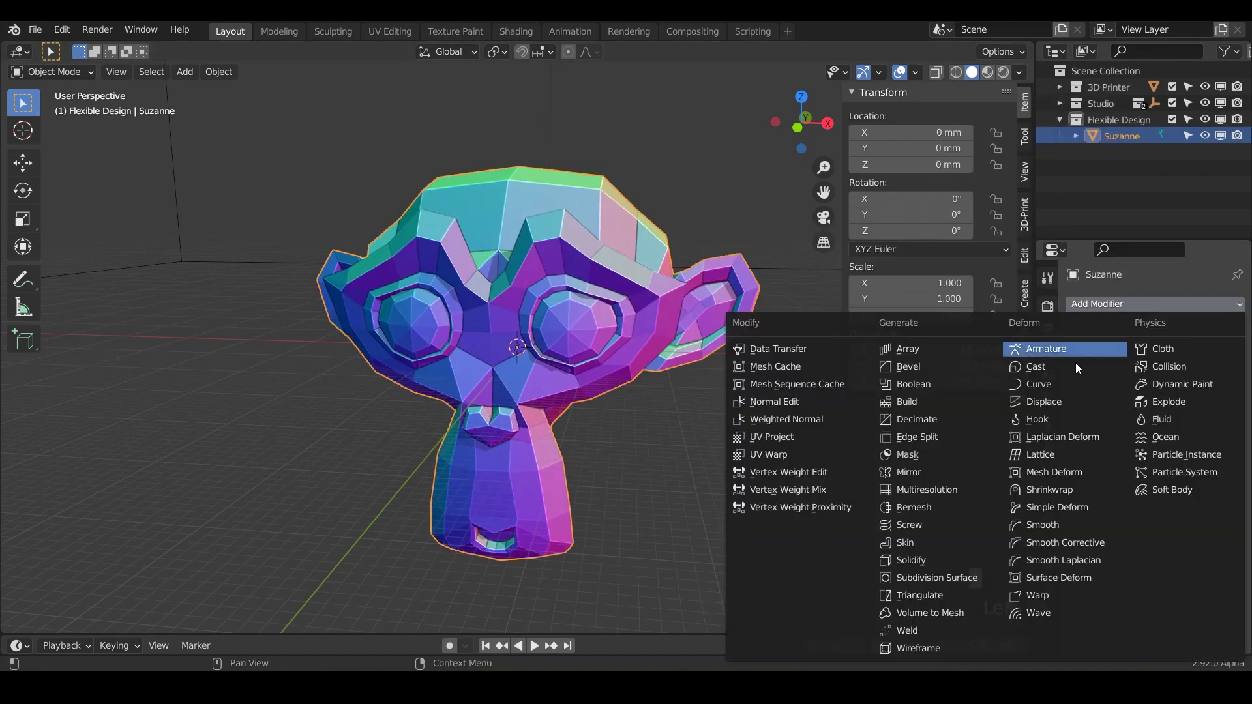
{"action": "left_click", "coordinate": [956, 489]}
{"action": "left_click", "coordinate": [1145, 474]}
{"action": "left_click", "coordinate": [1145, 474]}
{"action": "left_click", "coordinate": [1145, 474]}
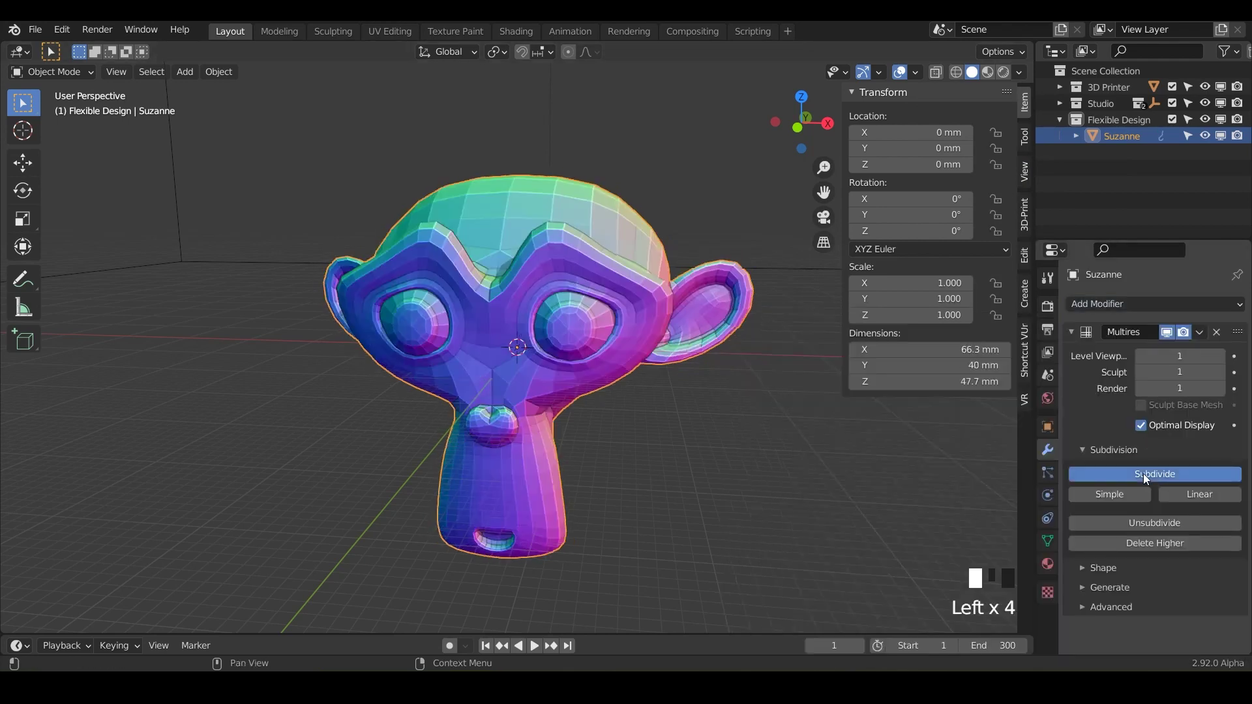
{"action": "left_click", "coordinate": [1145, 474]}
{"action": "left_click", "coordinate": [1145, 474]}
{"action": "left_click", "coordinate": [1146, 475]}
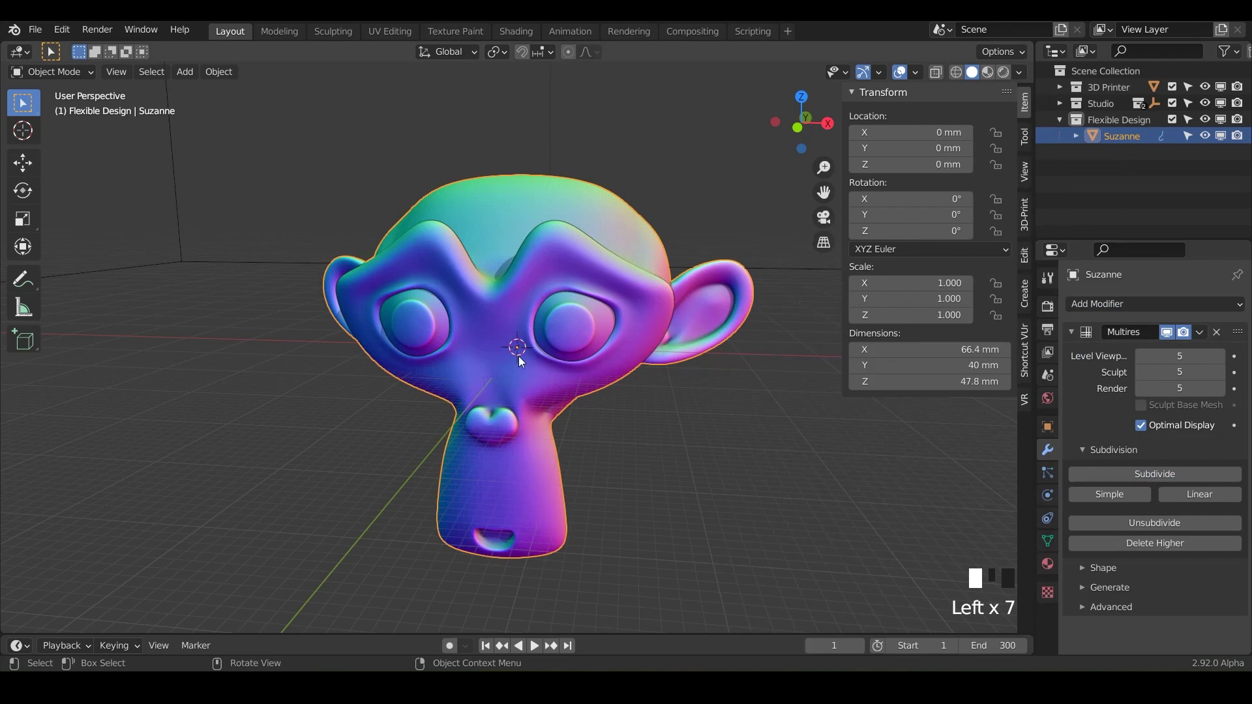
Step: Switch Suzanne to Sculpt Mode, widen the tool list to show brush names, and choose the Draw Face Sets brush
{"action": "key", "text": "ctrl+Tab"}
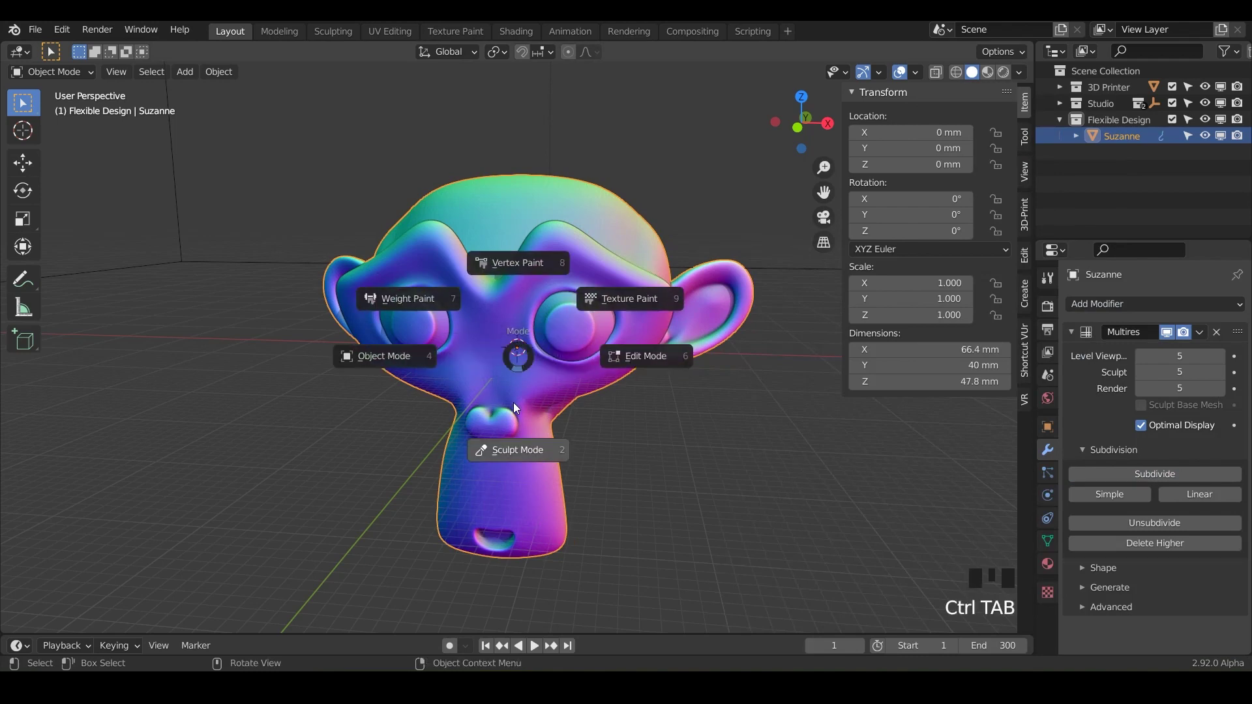
{"action": "left_click", "coordinate": [510, 449]}
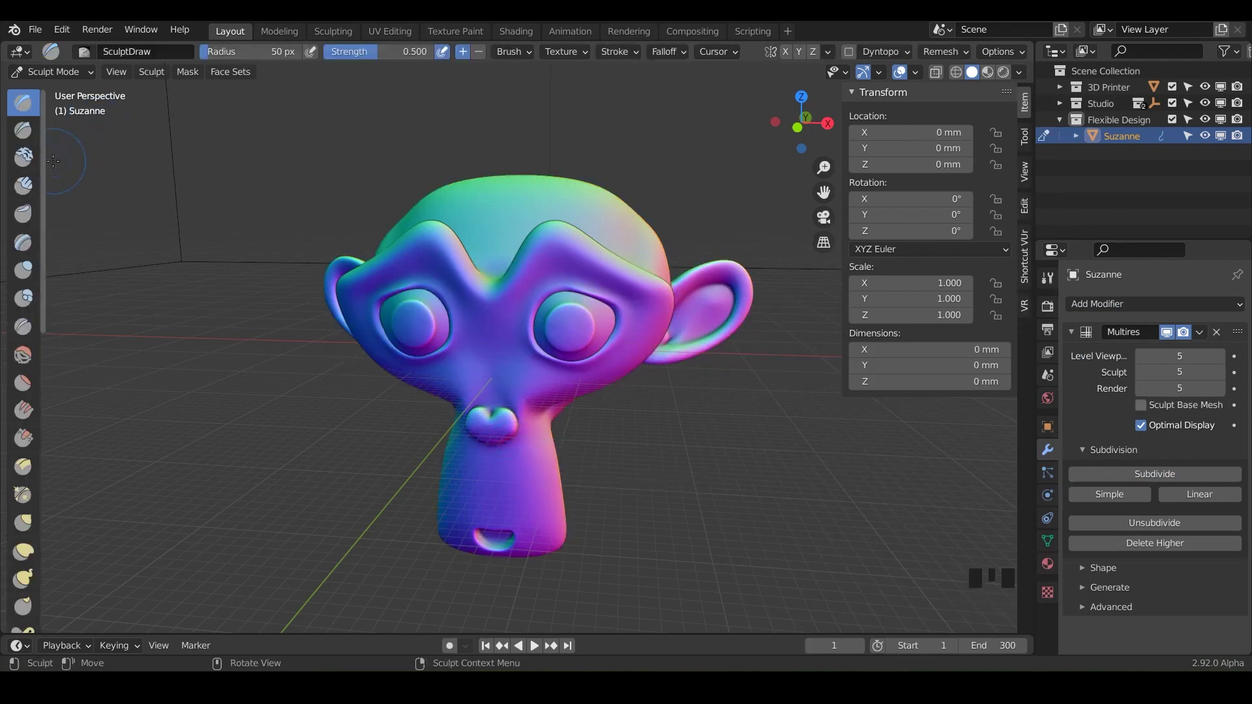
{"action": "left_click_drag", "start_coordinate": [43, 163], "coordinate": [196, 204]}
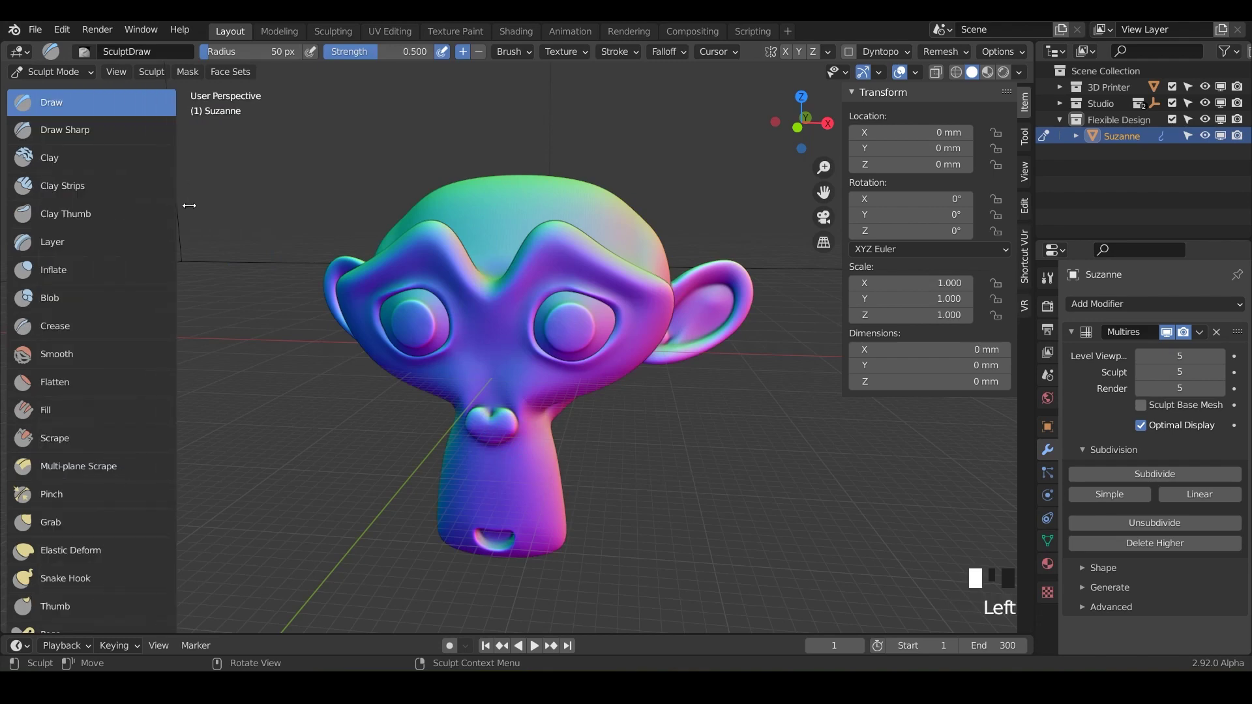
{"action": "scroll", "coordinate": [104, 384], "scroll_direction": "down", "scroll_amount": 17}
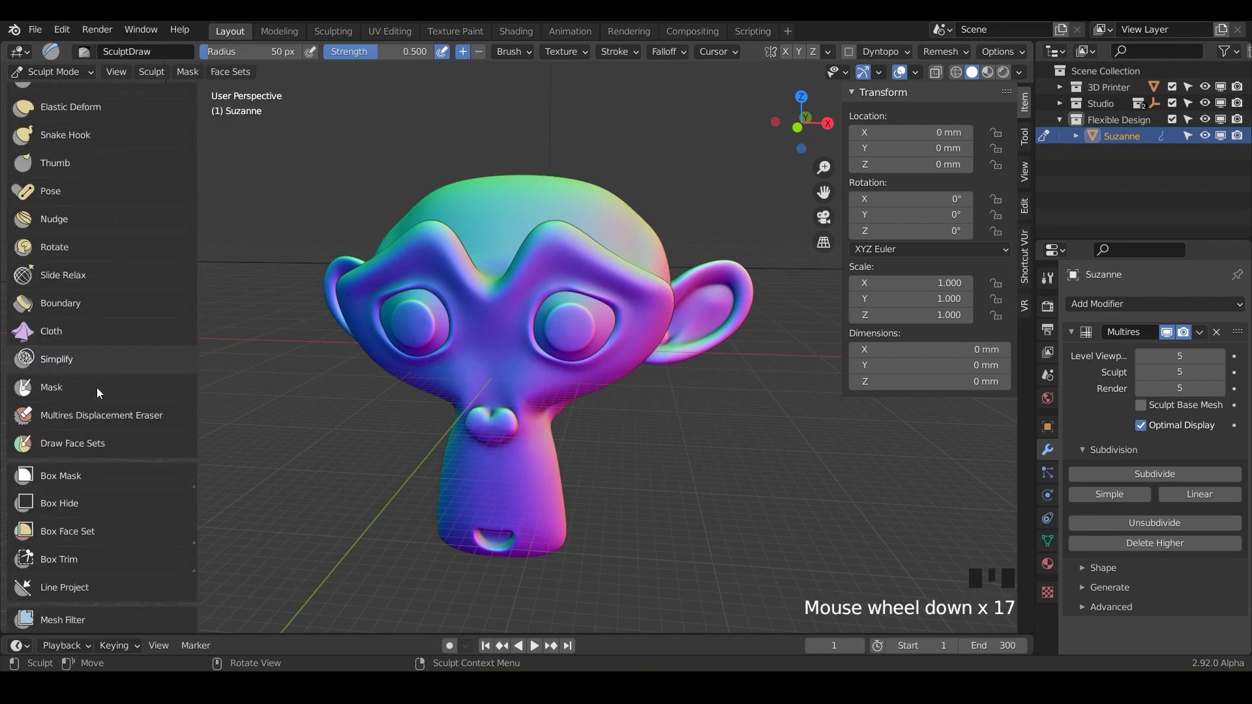
{"action": "left_click", "coordinate": [64, 440]}
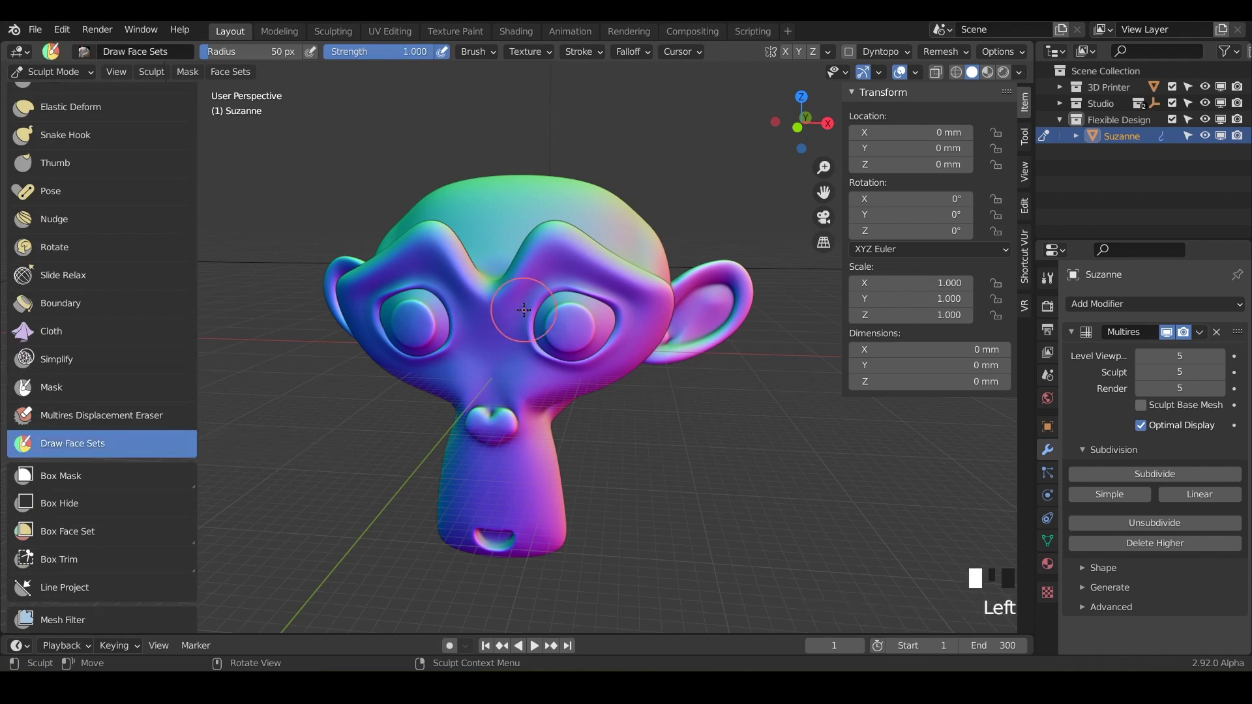
Step: Paint a face set across the forehead and nose bridge, and enable the face set display in the viewport overlays
{"action": "mouse_move", "coordinate": [507, 310]}
{"action": "left_mouse_down"}
{"action": "mouse_move", "coordinate": [498, 282]}
{"action": "mouse_move", "coordinate": [526, 222]}
{"action": "left_mouse_up"}
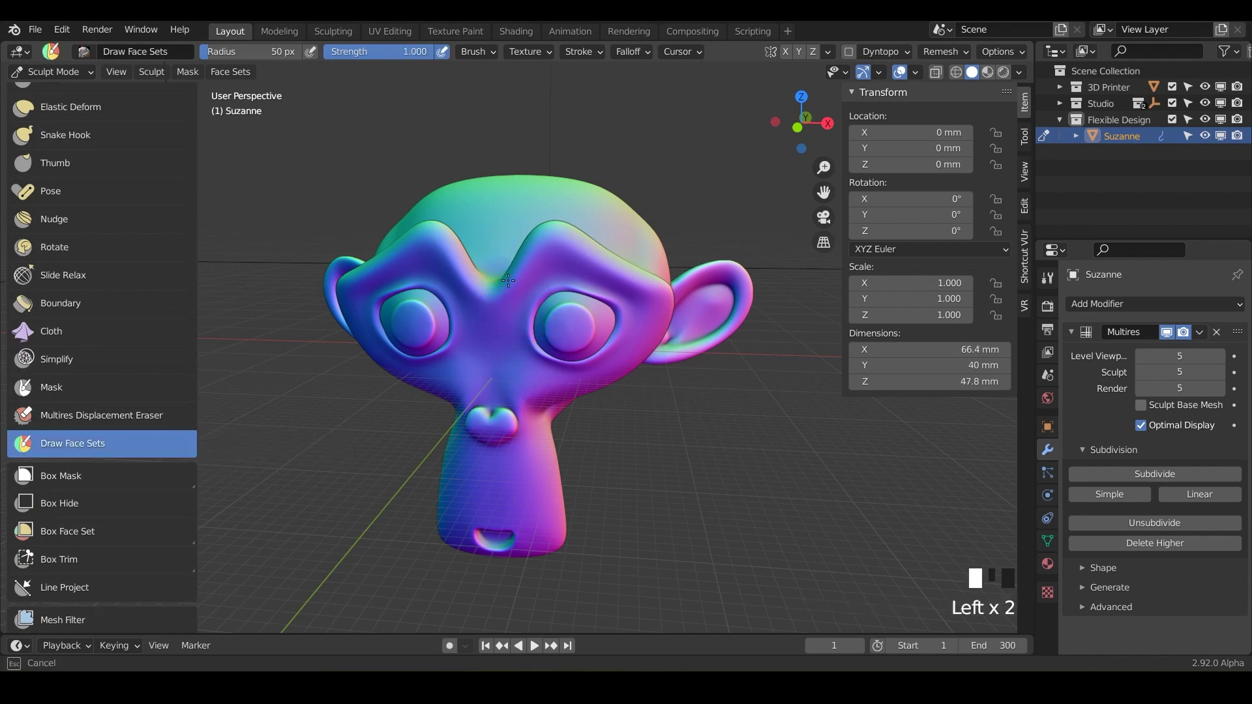
{"action": "left_click_drag", "start_coordinate": [490, 356], "coordinate": [492, 354]}
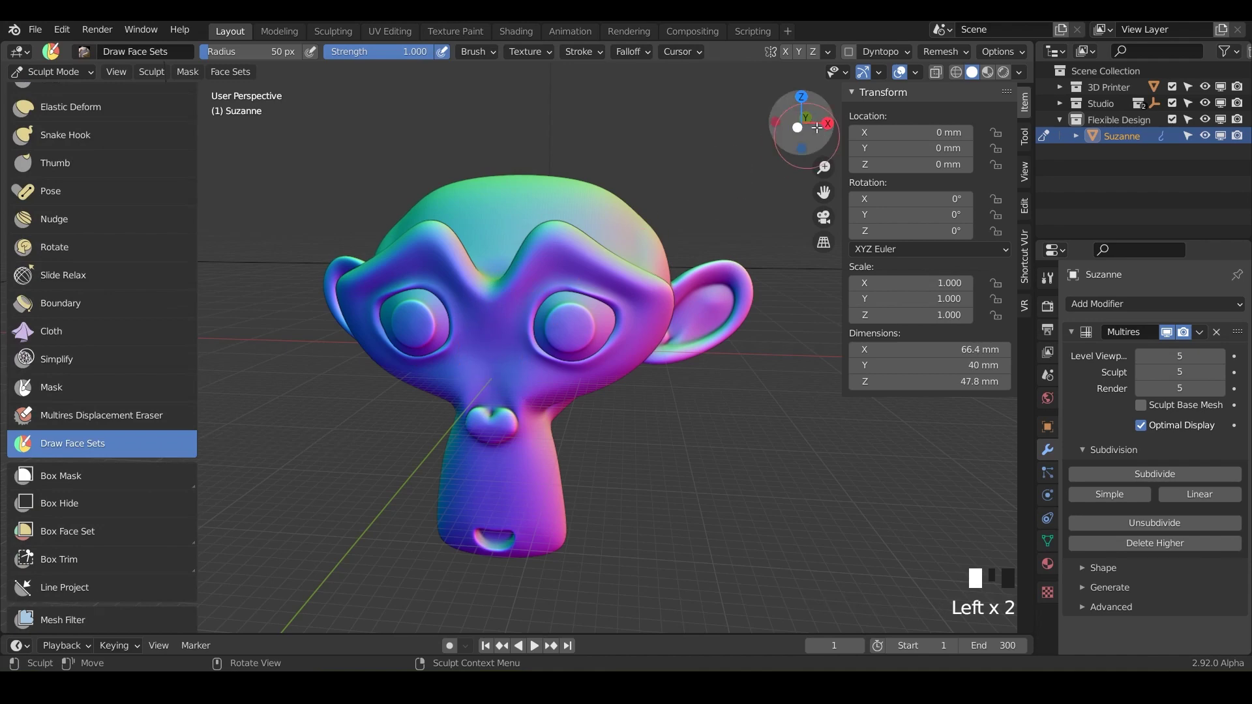
{"action": "left_click", "coordinate": [914, 72]}
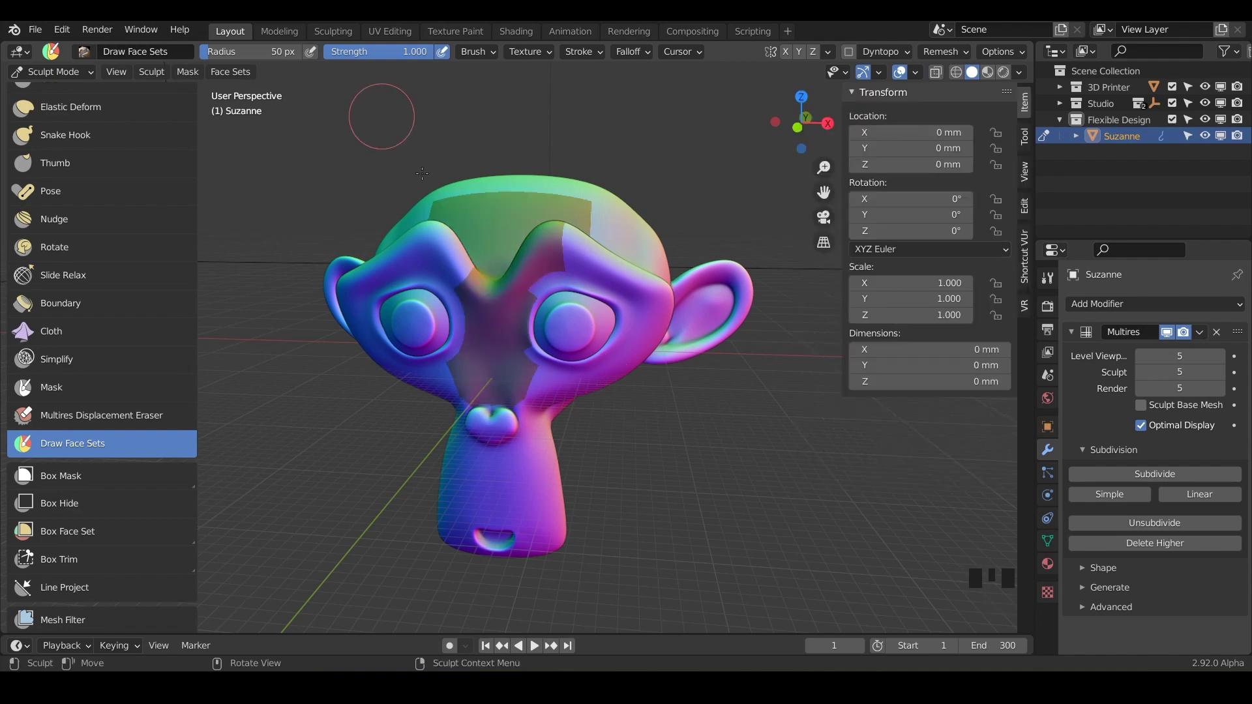
Step: Paint several separate face sets over the eyes, brows and upper head of Suzanne
{"action": "middle_click_drag", "start_coordinate": [460, 235], "coordinate": [554, 326]}
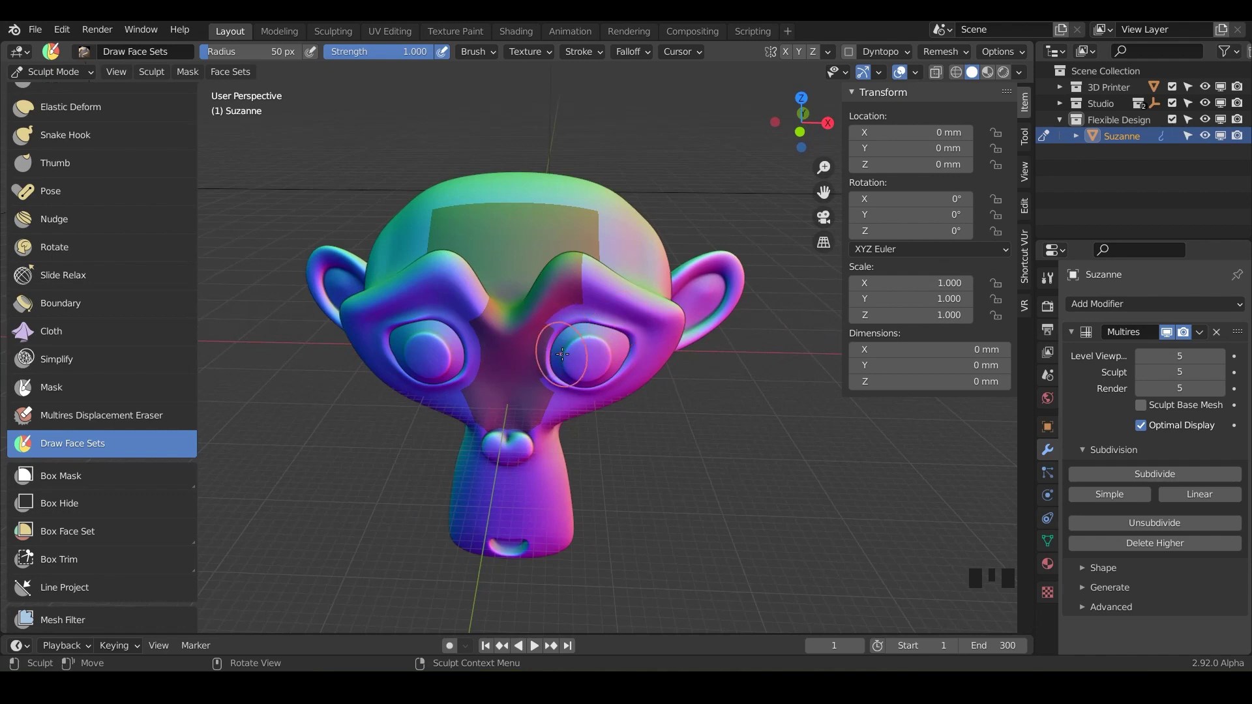
{"action": "mouse_move", "coordinate": [557, 354]}
{"action": "middle_mouse_down"}
{"action": "mouse_move", "coordinate": [551, 365]}
{"action": "mouse_move", "coordinate": [566, 366]}
{"action": "middle_mouse_up"}
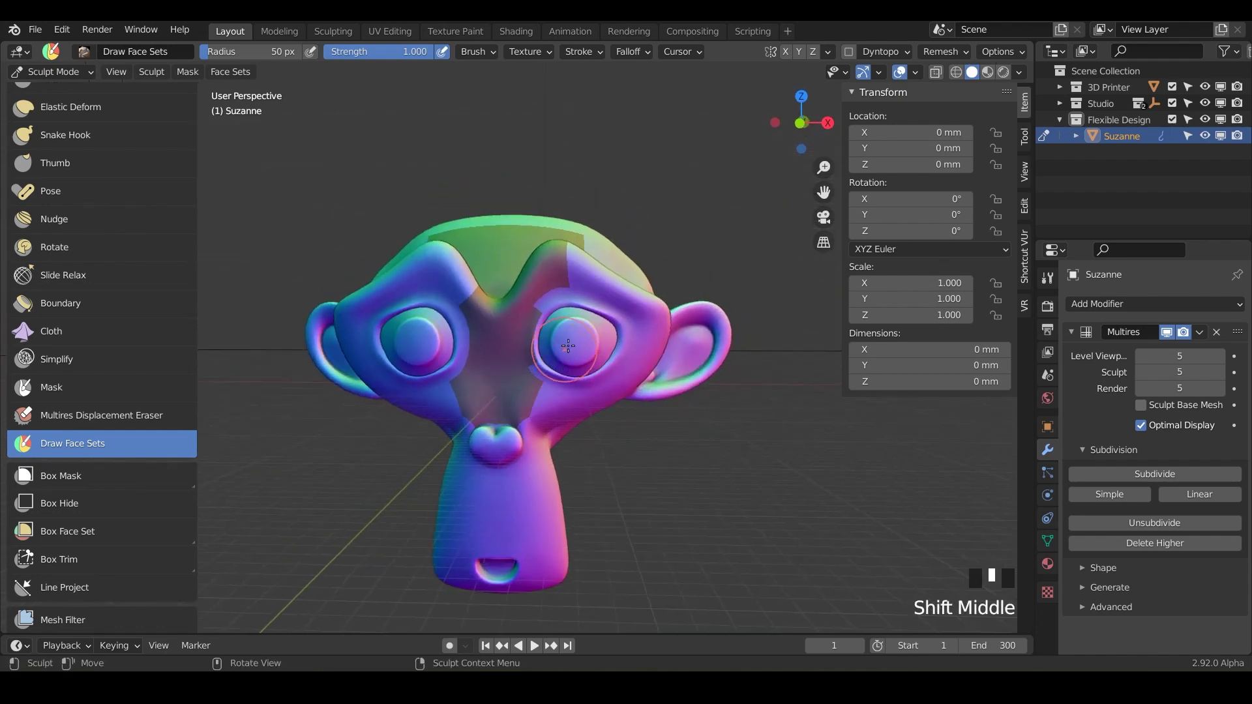
{"action": "mouse_move", "coordinate": [549, 408]}
{"action": "left_mouse_down"}
{"action": "mouse_move", "coordinate": [555, 310]}
{"action": "mouse_move", "coordinate": [587, 263]}
{"action": "left_mouse_up"}
{"action": "middle_click_drag", "start_coordinate": [558, 373], "coordinate": [519, 435]}
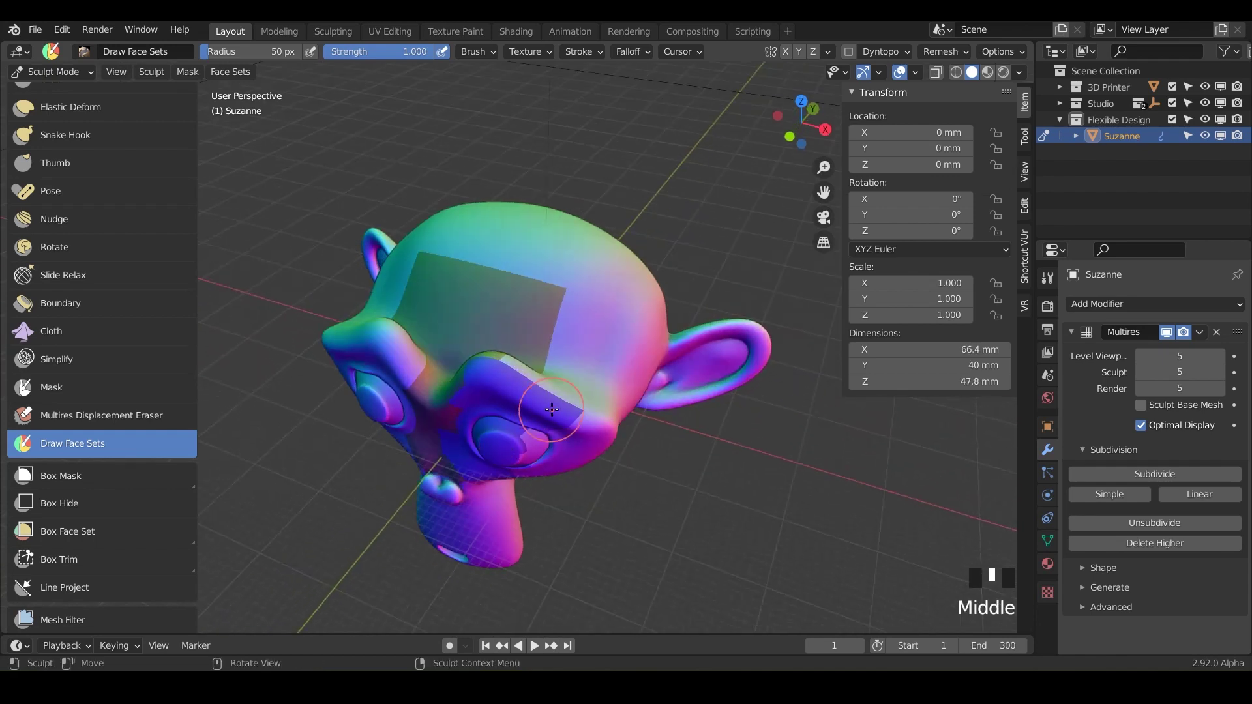
{"action": "mouse_move", "coordinate": [551, 409]}
{"action": "left_mouse_down"}
{"action": "mouse_move", "coordinate": [603, 281]}
{"action": "mouse_move", "coordinate": [595, 316]}
{"action": "left_mouse_up"}
{"action": "middle_click_drag", "start_coordinate": [596, 316], "coordinate": [537, 317]}
{"action": "mouse_move", "coordinate": [537, 317]}
{"action": "left_mouse_down"}
{"action": "mouse_move", "coordinate": [532, 353]}
{"action": "mouse_move", "coordinate": [500, 398]}
{"action": "mouse_move", "coordinate": [512, 356]}
{"action": "left_mouse_up"}
{"action": "mouse_move", "coordinate": [512, 356]}
{"action": "middle_mouse_down"}
{"action": "mouse_move", "coordinate": [601, 385]}
{"action": "mouse_move", "coordinate": [538, 329]}
{"action": "middle_mouse_up"}
{"action": "mouse_move", "coordinate": [535, 327]}
{"action": "left_mouse_down"}
{"action": "mouse_move", "coordinate": [520, 298]}
{"action": "mouse_move", "coordinate": [515, 313]}
{"action": "mouse_move", "coordinate": [547, 304]}
{"action": "mouse_move", "coordinate": [450, 362]}
{"action": "mouse_move", "coordinate": [470, 407]}
{"action": "mouse_move", "coordinate": [515, 404]}
{"action": "mouse_move", "coordinate": [561, 352]}
{"action": "mouse_move", "coordinate": [521, 420]}
{"action": "left_mouse_up"}
{"action": "mouse_move", "coordinate": [522, 420]}
{"action": "middle_mouse_down"}
{"action": "mouse_move", "coordinate": [490, 476]}
{"action": "mouse_move", "coordinate": [536, 341]}
{"action": "middle_mouse_up"}
{"action": "mouse_move", "coordinate": [536, 340]}
{"action": "left_mouse_down"}
{"action": "mouse_move", "coordinate": [474, 336]}
{"action": "mouse_move", "coordinate": [538, 268]}
{"action": "mouse_move", "coordinate": [477, 373]}
{"action": "left_mouse_up"}
{"action": "mouse_move", "coordinate": [520, 411]}
{"action": "middle_mouse_down"}
{"action": "mouse_move", "coordinate": [471, 431]}
{"action": "mouse_move", "coordinate": [478, 414]}
{"action": "middle_mouse_up"}
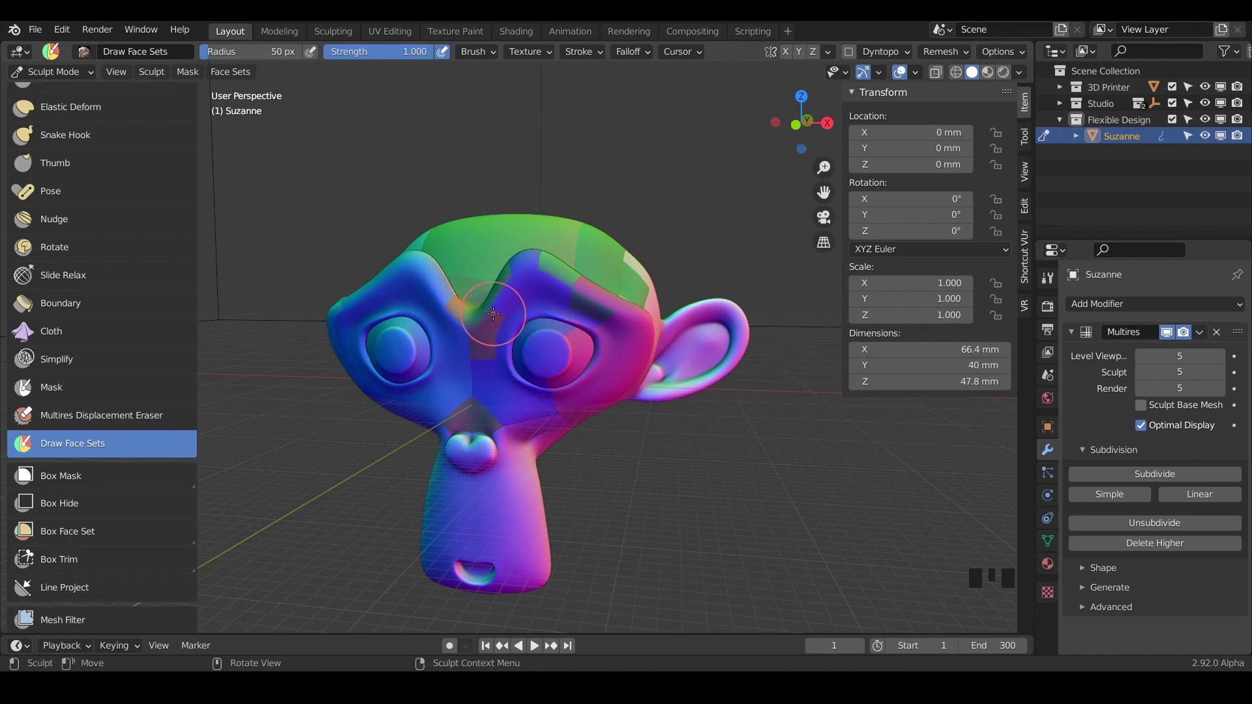
Step: Replace all the painted face sets with a single one using Face Set from Visible
{"action": "key", "text": "w"}
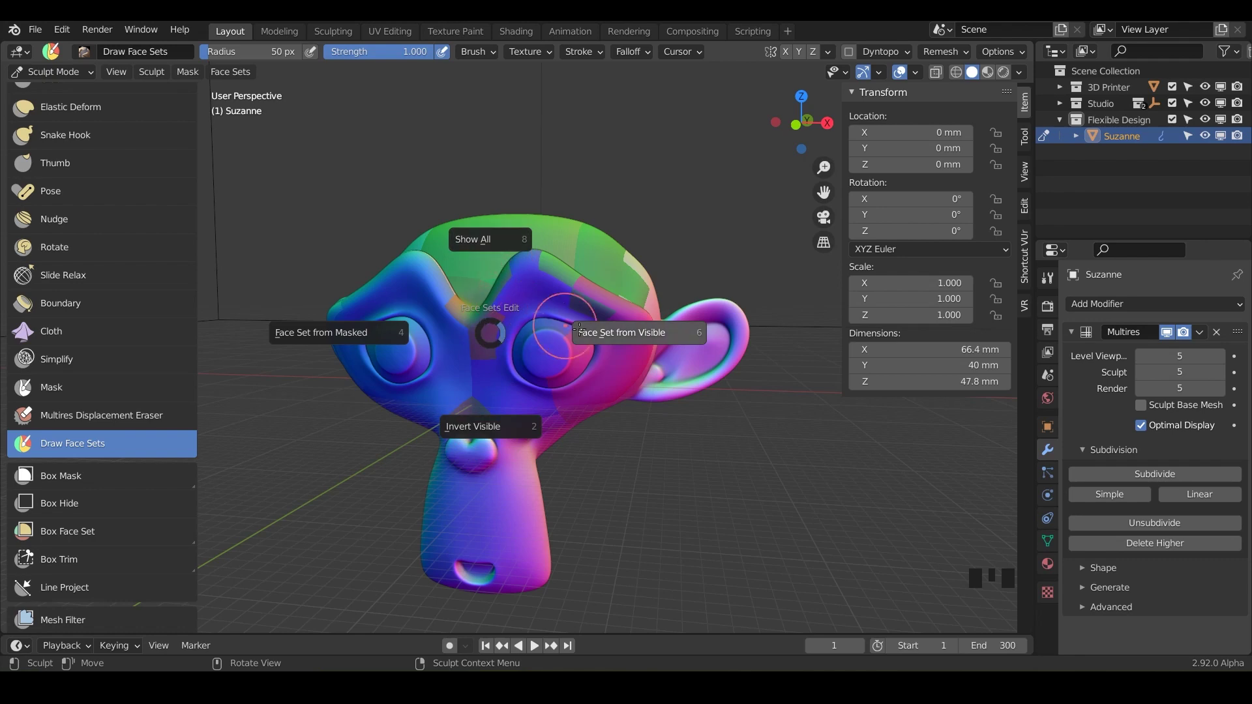
{"action": "left_click", "coordinate": [635, 335]}
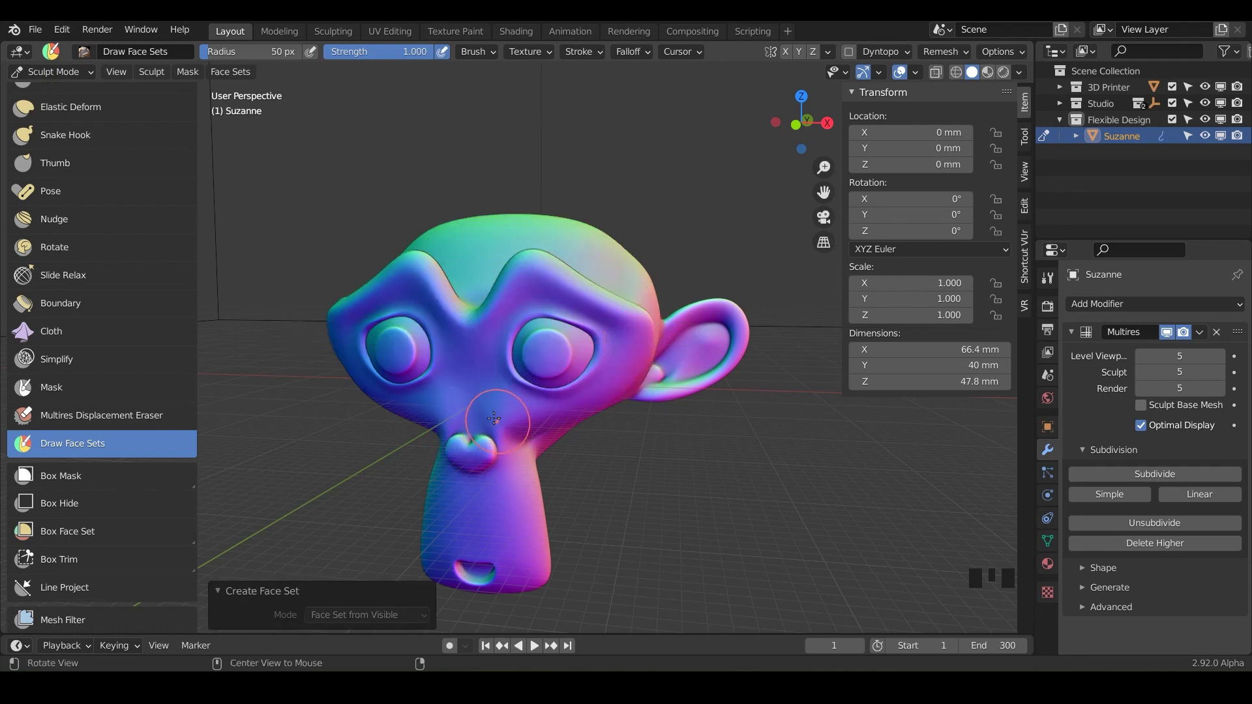
Step: Paint a new face set around one eye and its brow, and check the low-poly base mesh in Edit Mode
{"action": "mouse_move", "coordinate": [483, 410]}
{"action": "middle_mouse_down"}
{"action": "mouse_move", "coordinate": [497, 409]}
{"action": "mouse_move", "coordinate": [508, 294]}
{"action": "middle_mouse_up"}
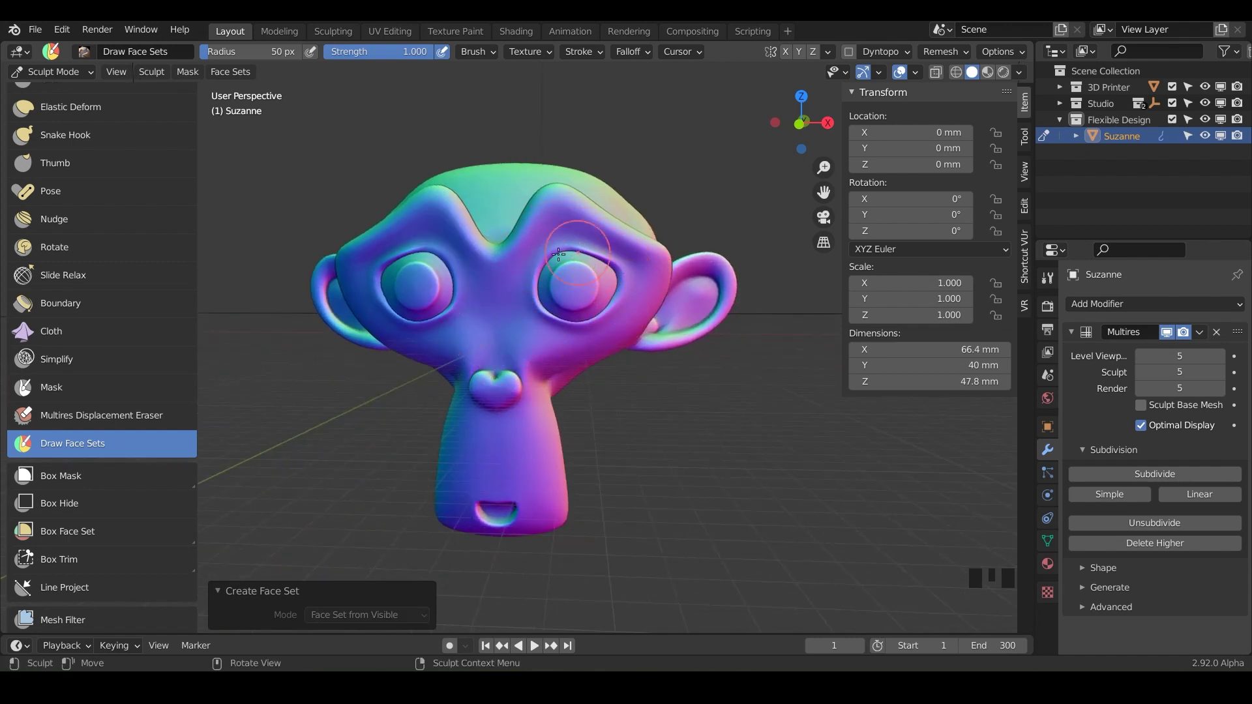
{"action": "left_click_drag", "start_coordinate": [514, 300], "coordinate": [554, 228]}
{"action": "key", "text": "Tab"}
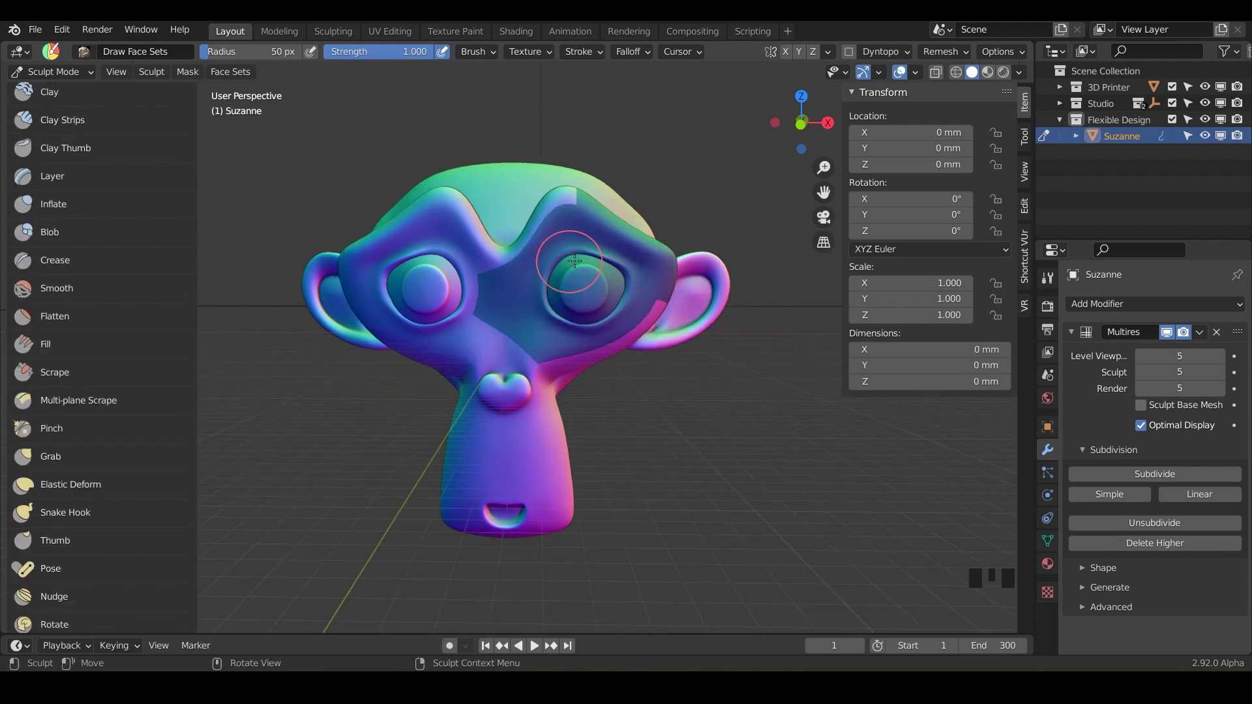
{"action": "key", "text": "Tab"}
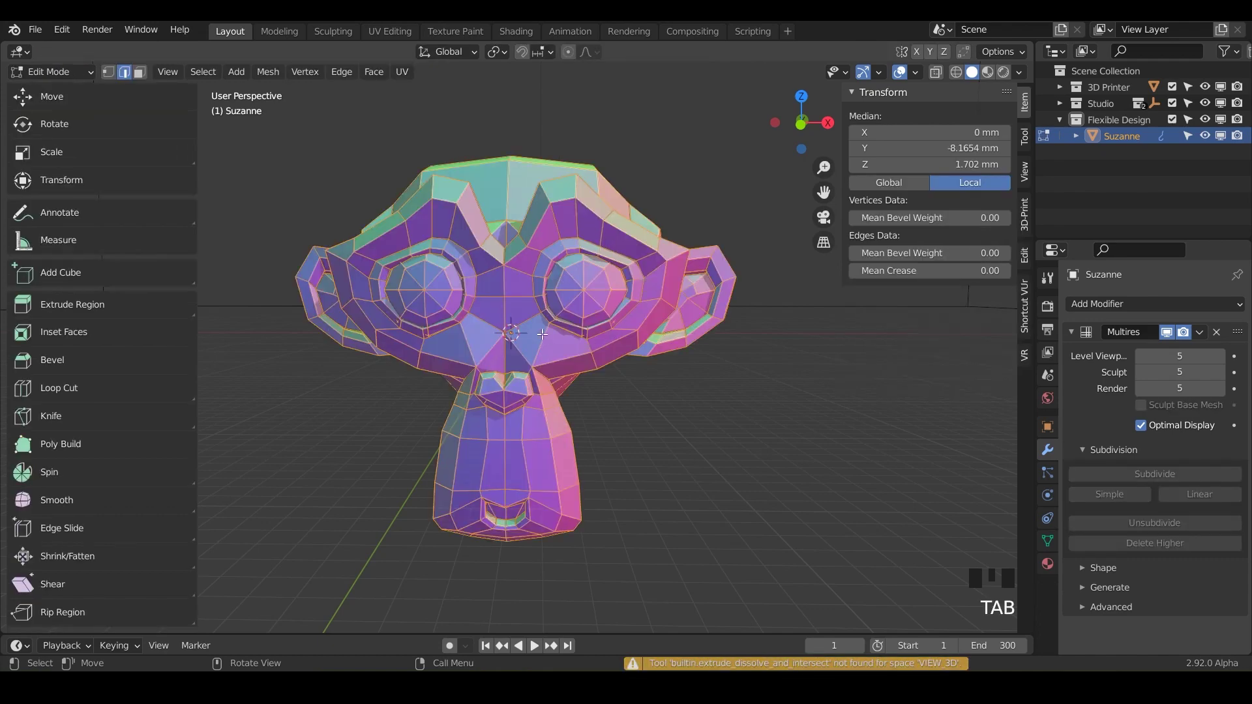
{"action": "key", "text": "Tab"}
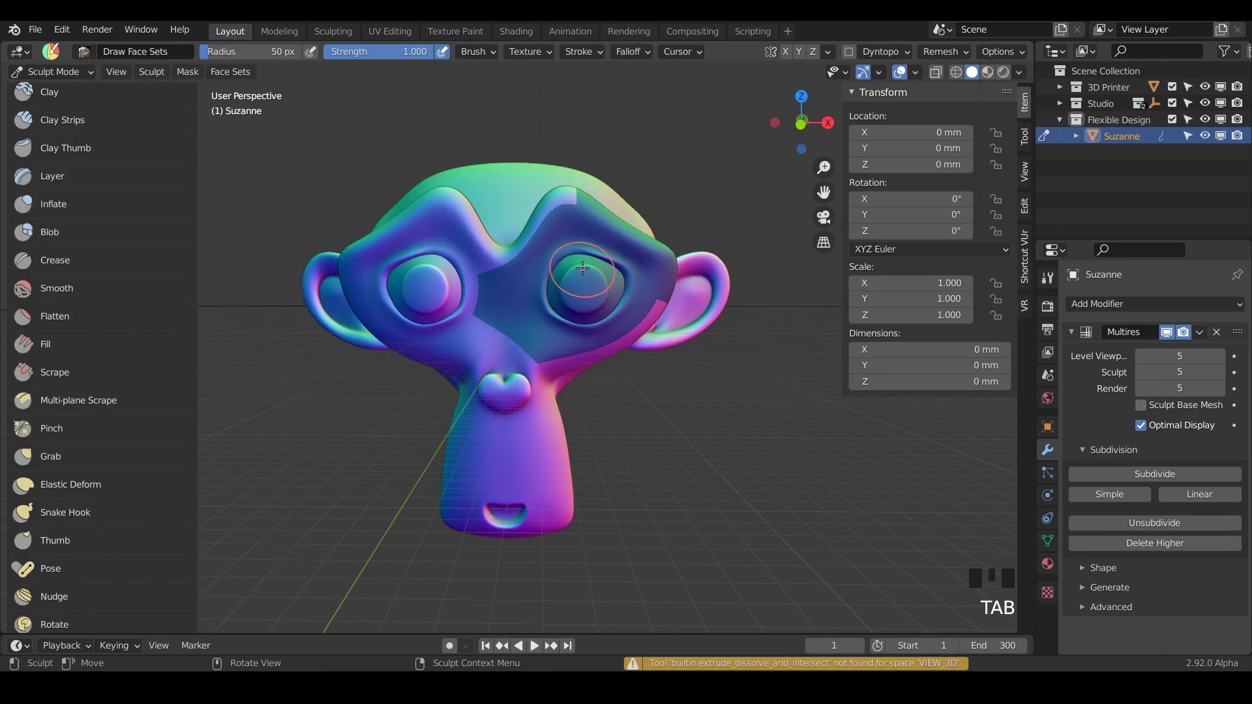
Step: Paint another face set across the nose bridge, and extend the eye's existing face set over it towards the other eye
{"action": "mouse_move", "coordinate": [512, 358]}
{"action": "left_mouse_down"}
{"action": "mouse_move", "coordinate": [450, 316]}
{"action": "mouse_move", "coordinate": [475, 307]}
{"action": "left_mouse_up"}
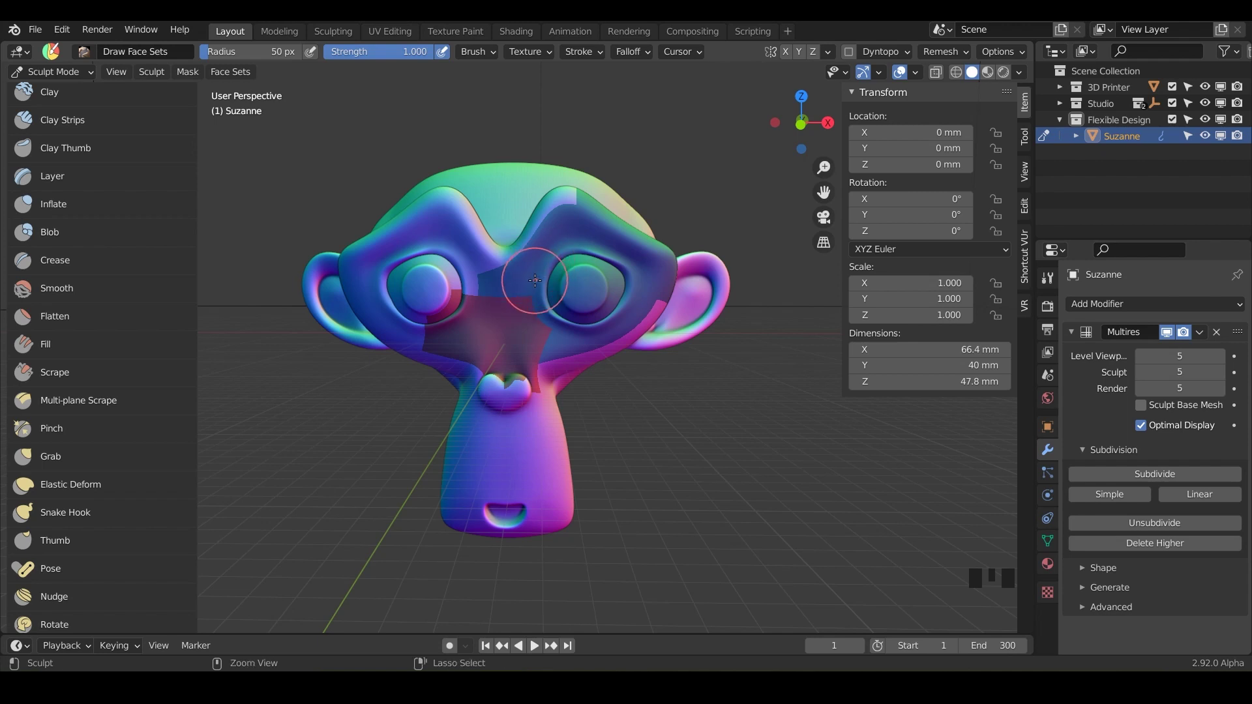
{"action": "left_click_drag", "start_coordinate": [542, 277], "coordinate": [540, 287], "text": "ctrl"}
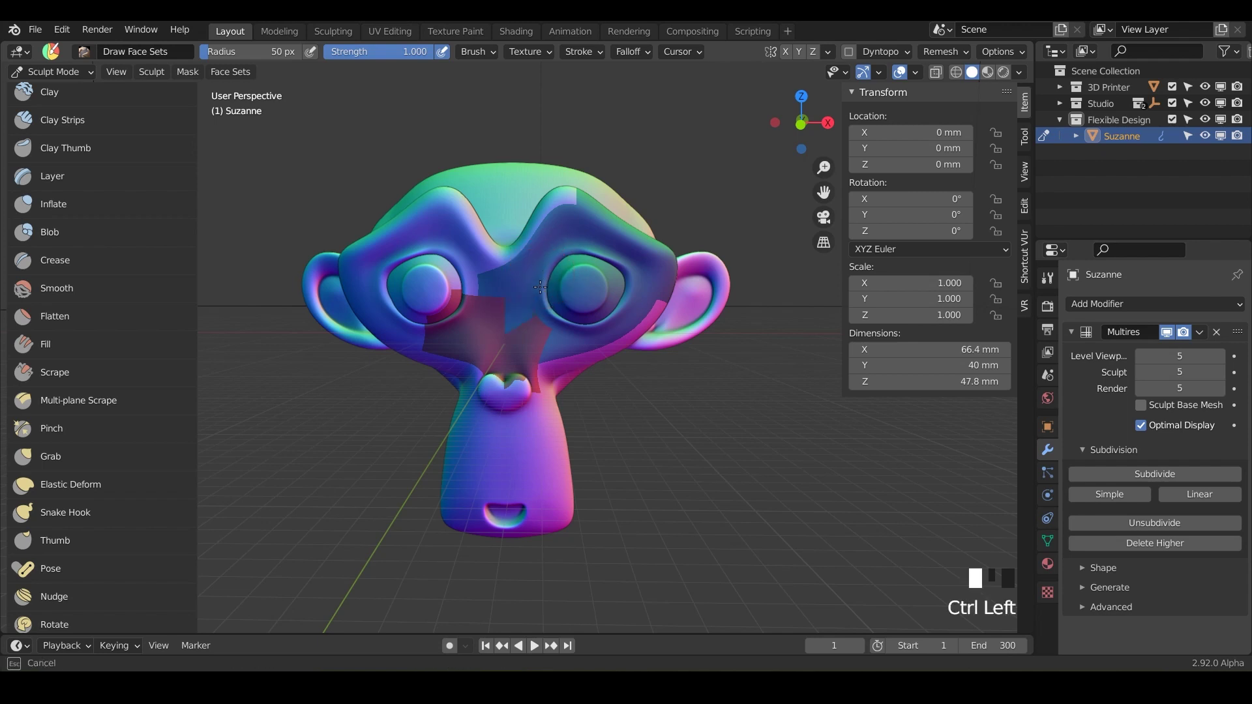
{"action": "mouse_move", "coordinate": [494, 352]}
{"action": "left_mouse_down", "text": "ctrl"}
{"action": "mouse_move", "coordinate": [502, 401]}
{"action": "mouse_move", "coordinate": [519, 391]}
{"action": "mouse_move", "coordinate": [445, 324]}
{"action": "mouse_move", "coordinate": [431, 287]}
{"action": "mouse_move", "coordinate": [486, 311]}
{"action": "left_mouse_up", "text": "ctrl"}
{"action": "mouse_move", "coordinate": [448, 269]}
{"action": "left_mouse_down", "text": "ctrl"}
{"action": "mouse_move", "coordinate": [482, 277]}
{"action": "mouse_move", "coordinate": [428, 242]}
{"action": "mouse_move", "coordinate": [377, 269]}
{"action": "mouse_move", "coordinate": [385, 300]}
{"action": "mouse_move", "coordinate": [433, 340]}
{"action": "left_mouse_up", "text": "ctrl"}
Step: Extend the same face set over the snout, mouth, chin and brow ridges
{"action": "middle_click_drag", "start_coordinate": [501, 392], "coordinate": [489, 308]}
{"action": "mouse_move", "coordinate": [551, 306]}
{"action": "left_mouse_down", "text": "ctrl"}
{"action": "mouse_move", "coordinate": [542, 414]}
{"action": "mouse_move", "coordinate": [520, 445]}
{"action": "left_mouse_up", "text": "ctrl"}
{"action": "mouse_move", "coordinate": [546, 487]}
{"action": "left_mouse_down", "text": "ctrl"}
{"action": "mouse_move", "coordinate": [587, 424]}
{"action": "mouse_move", "coordinate": [587, 372]}
{"action": "left_mouse_up", "text": "ctrl"}
{"action": "middle_click_drag", "start_coordinate": [587, 371], "coordinate": [522, 391]}
{"action": "mouse_move", "coordinate": [521, 391]}
{"action": "left_mouse_down", "text": "ctrl"}
{"action": "mouse_move", "coordinate": [515, 421]}
{"action": "mouse_move", "coordinate": [548, 518]}
{"action": "left_mouse_up", "text": "ctrl"}
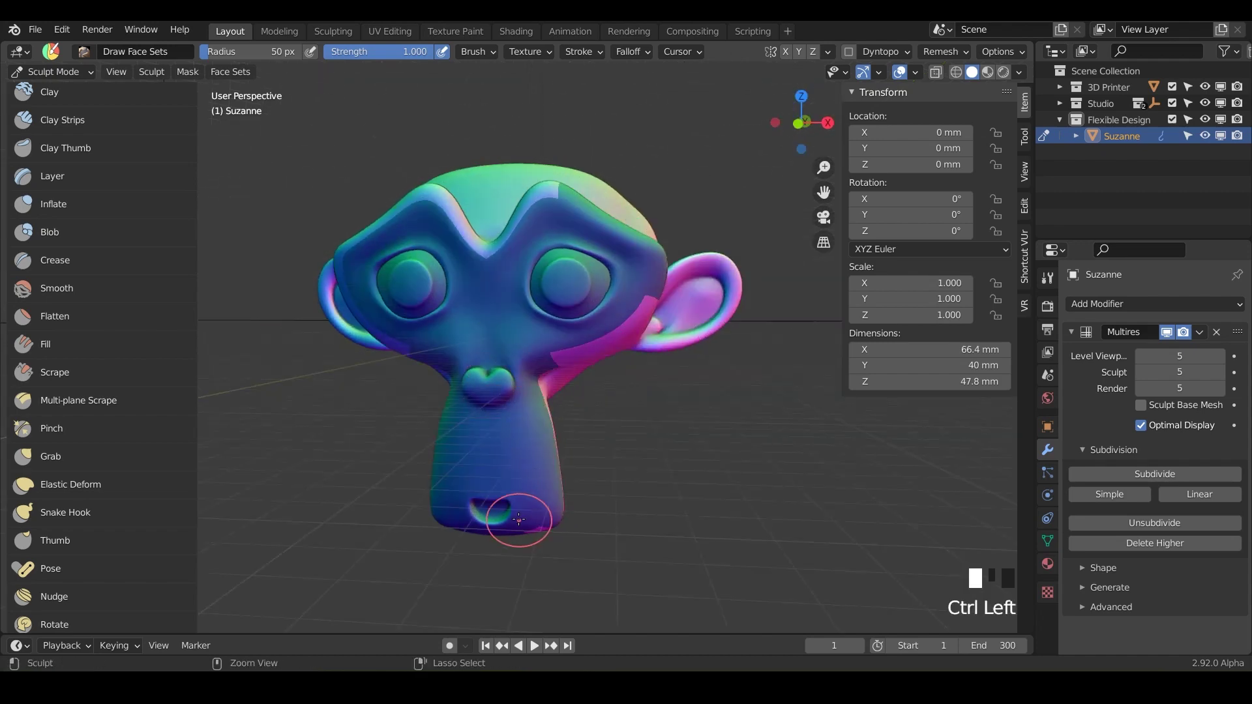
{"action": "middle_click_drag", "start_coordinate": [517, 517], "coordinate": [518, 415]}
{"action": "left_click_drag", "start_coordinate": [514, 411], "coordinate": [515, 365], "text": "ctrl"}
{"action": "mouse_move", "coordinate": [515, 365]}
{"action": "middle_mouse_down"}
{"action": "mouse_move", "coordinate": [513, 323]}
{"action": "mouse_move", "coordinate": [535, 371]}
{"action": "mouse_move", "coordinate": [501, 302]}
{"action": "middle_mouse_up"}
{"action": "scroll", "coordinate": [535, 371], "scroll_direction": "down", "scroll_amount": 1}
{"action": "mouse_move", "coordinate": [522, 273]}
{"action": "left_mouse_down", "text": "ctrl"}
{"action": "mouse_move", "coordinate": [478, 284]}
{"action": "mouse_move", "coordinate": [522, 315]}
{"action": "left_mouse_up", "text": "ctrl"}
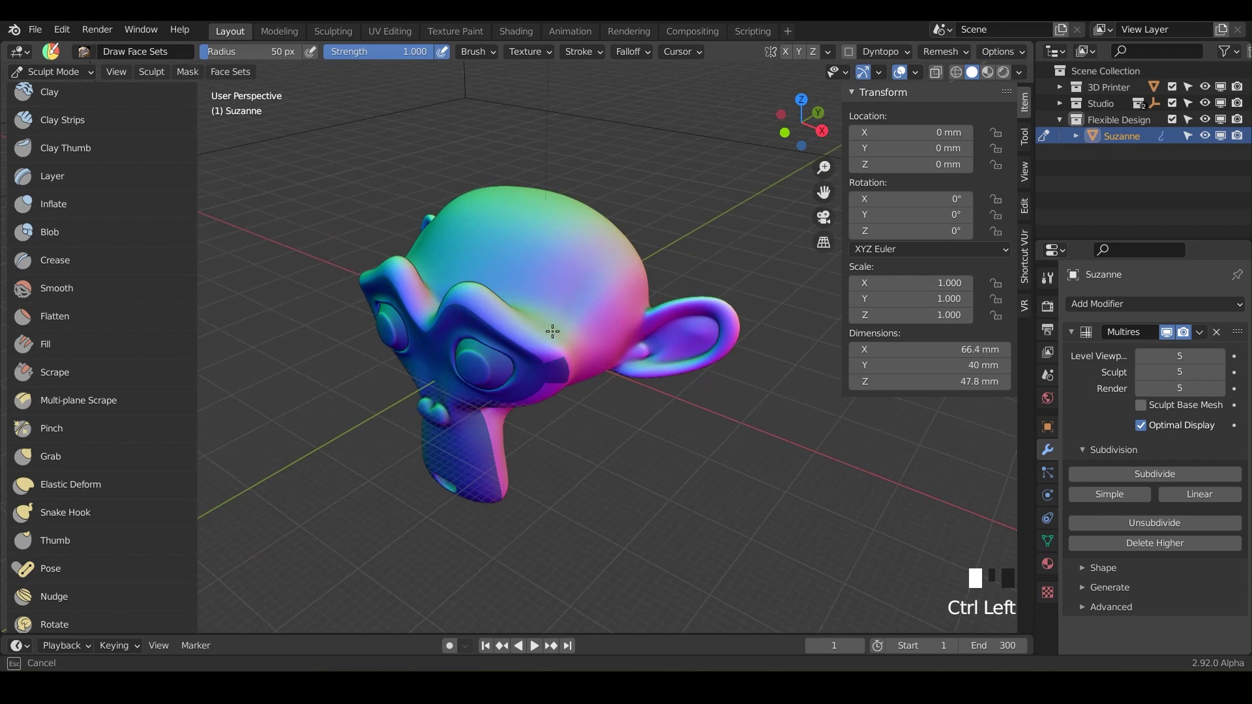
{"action": "left_click_drag", "start_coordinate": [574, 355], "coordinate": [574, 355], "text": "ctrl"}
Step: Smooth the face set border on the cheek below the eye with the Draw Face Sets brush
{"action": "middle_click_drag", "start_coordinate": [574, 355], "coordinate": [600, 274]}
{"action": "scroll", "coordinate": [601, 273], "scroll_direction": "up", "scroll_amount": 1}
{"action": "scroll", "coordinate": [601, 272], "scroll_direction": "up", "scroll_amount": 1}
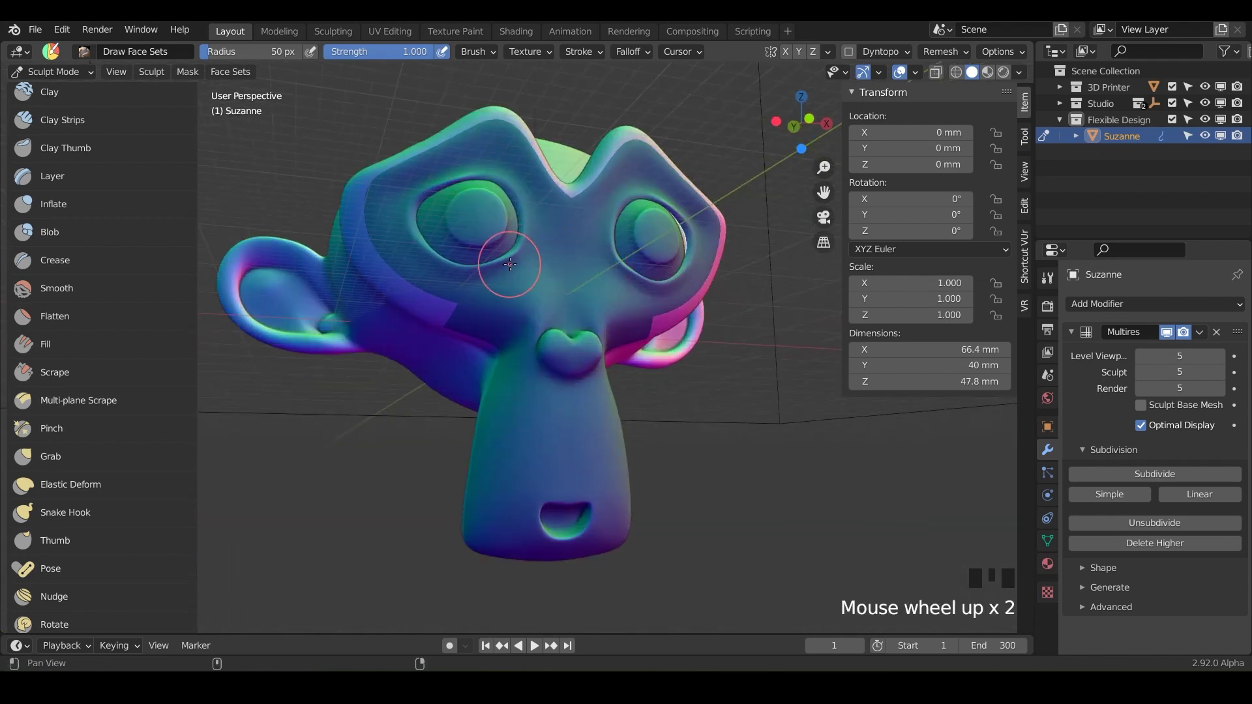
{"action": "middle_click_drag", "start_coordinate": [503, 265], "coordinate": [519, 254], "text": "shift"}
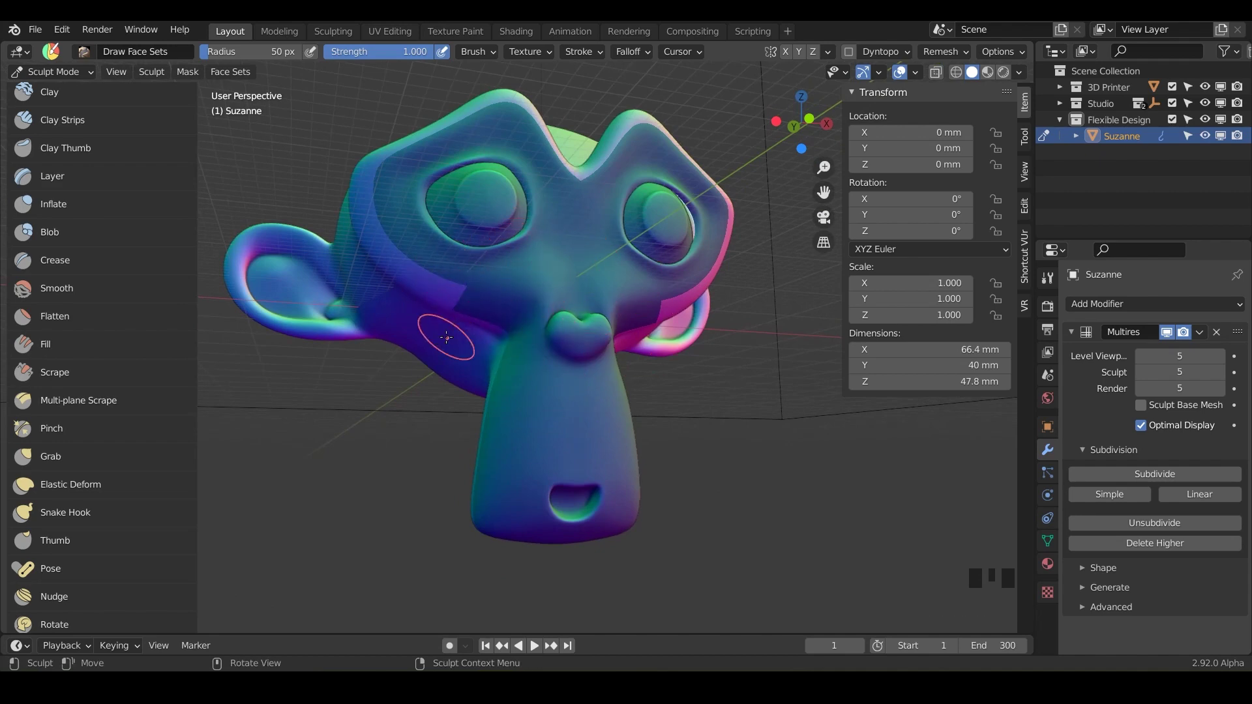
{"action": "mouse_move", "coordinate": [466, 318]}
{"action": "left_mouse_down", "text": "shift"}
{"action": "mouse_move", "coordinate": [450, 273]}
{"action": "mouse_move", "coordinate": [461, 320]}
{"action": "left_mouse_up", "text": "shift"}
Step: Enlarge the brush radius to 190 px and smooth the jagged corners of the face set border on the other cheek
{"action": "scroll", "coordinate": [463, 317], "scroll_direction": "up", "scroll_amount": 5}
{"action": "scroll", "coordinate": [293, 179], "scroll_direction": "down", "scroll_amount": 1}
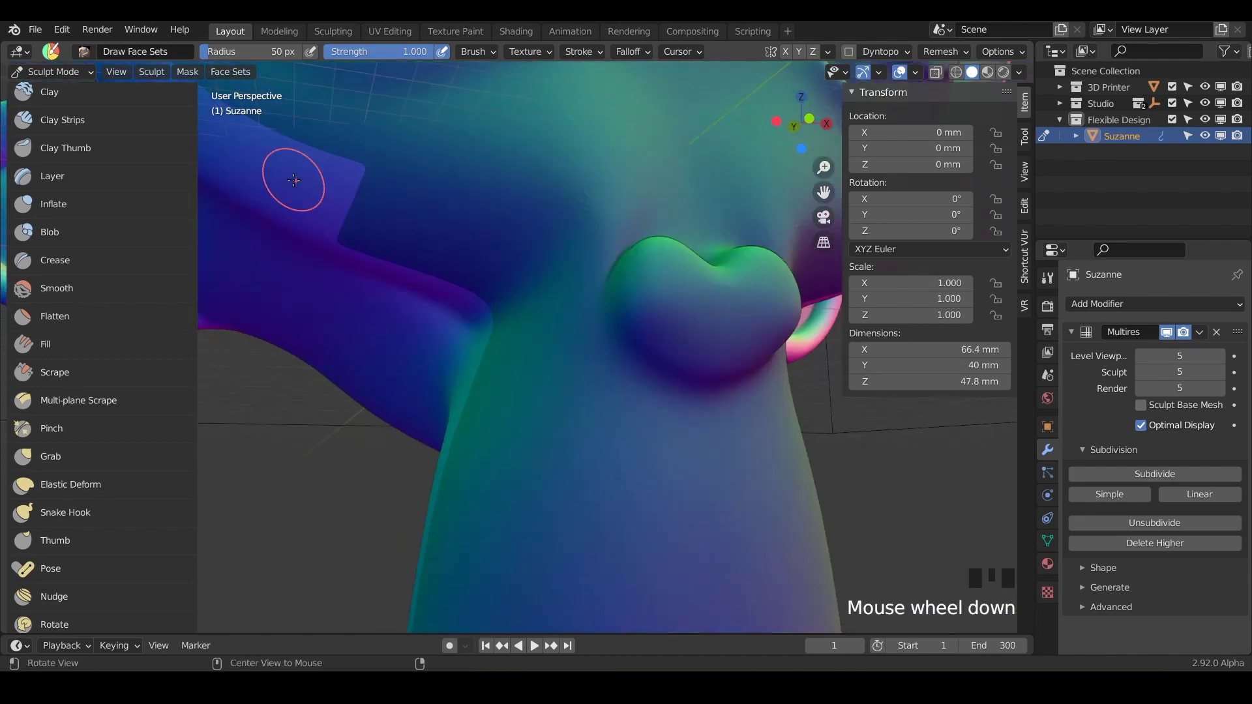
{"action": "middle_click_drag", "start_coordinate": [546, 309], "coordinate": [506, 193]}
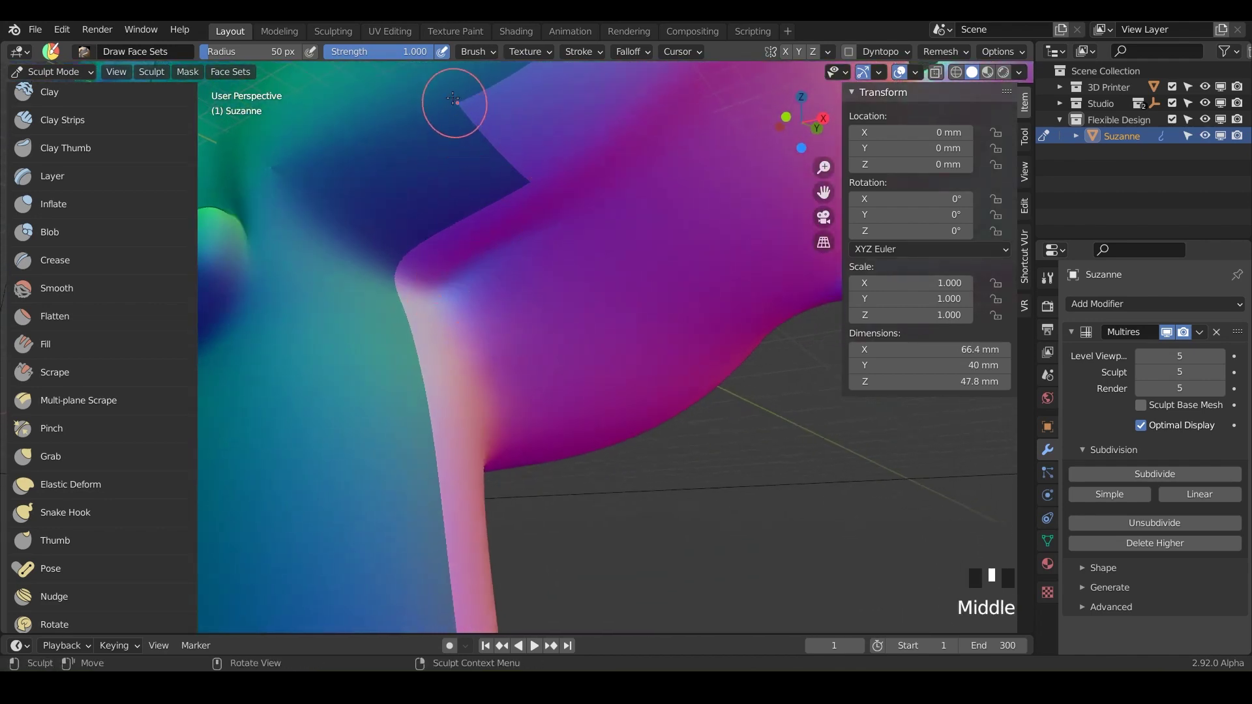
{"action": "key", "text": "f"}
{"action": "left_click", "coordinate": [573, 252]}
{"action": "left_click_drag", "start_coordinate": [573, 252], "coordinate": [535, 181], "text": "shift"}
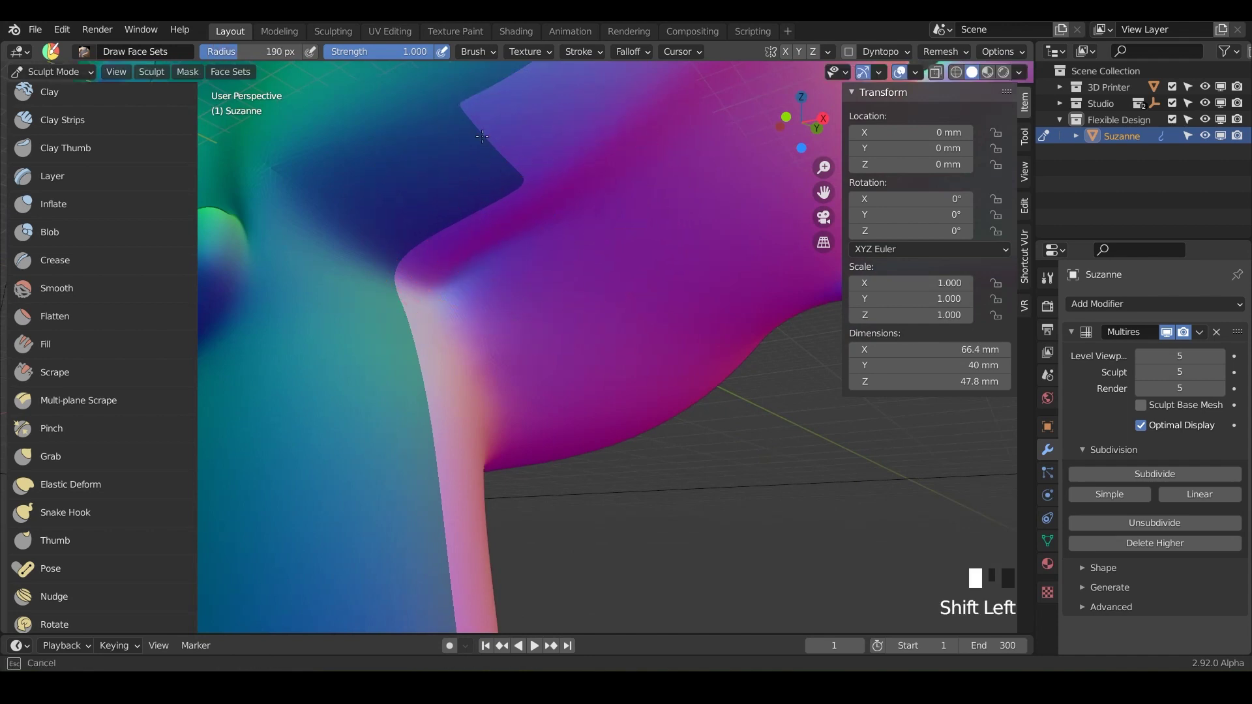
{"action": "left_click_drag", "start_coordinate": [490, 82], "coordinate": [498, 101], "text": "shift"}
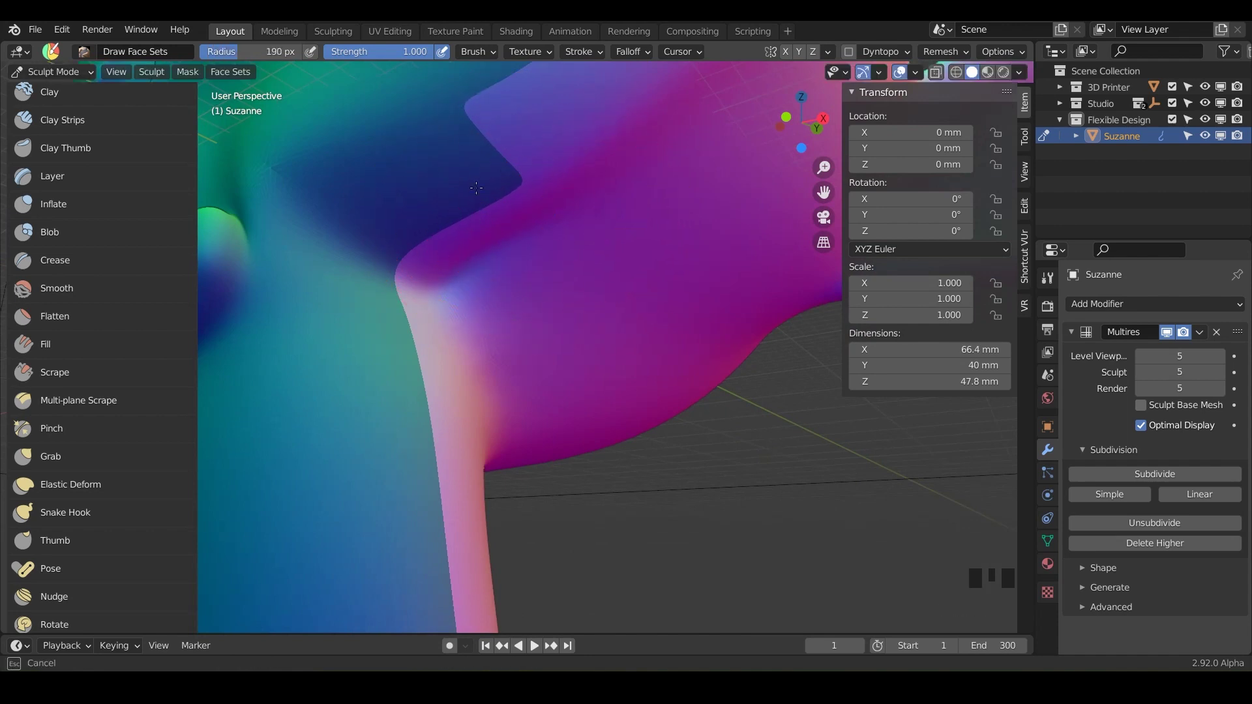
{"action": "scroll", "coordinate": [487, 170], "scroll_direction": "down", "scroll_amount": 2}
{"action": "left_click_drag", "start_coordinate": [500, 264], "coordinate": [506, 274], "text": "shift"}
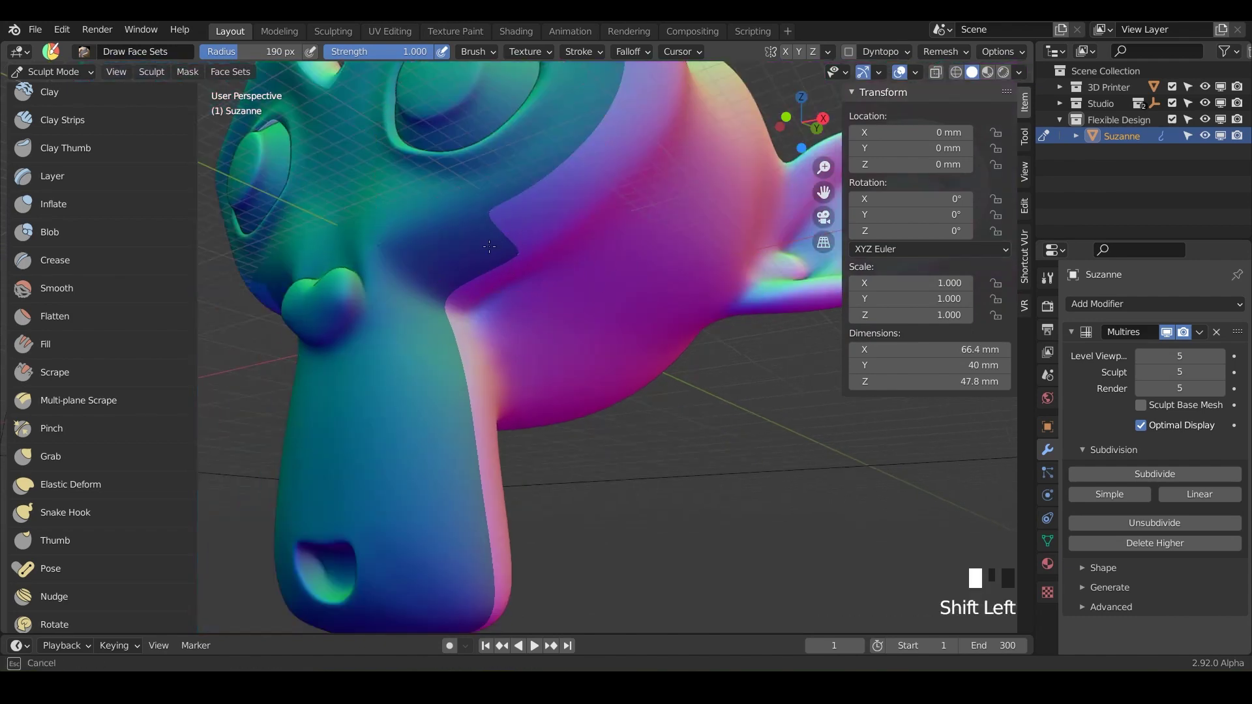
{"action": "middle_click_drag", "start_coordinate": [503, 246], "coordinate": [502, 266]}
{"action": "mouse_move", "coordinate": [482, 265]}
{"action": "left_mouse_down", "text": "shift"}
{"action": "mouse_move", "coordinate": [457, 271]}
{"action": "mouse_move", "coordinate": [483, 248]}
{"action": "left_mouse_up", "text": "shift"}
{"action": "mouse_move", "coordinate": [482, 248]}
{"action": "middle_mouse_down", "text": "shift"}
{"action": "mouse_move", "coordinate": [530, 363]}
{"action": "mouse_move", "coordinate": [497, 326]}
{"action": "mouse_move", "coordinate": [492, 339]}
{"action": "mouse_move", "coordinate": [520, 273]}
{"action": "mouse_move", "coordinate": [491, 267]}
{"action": "middle_mouse_up", "text": "shift"}
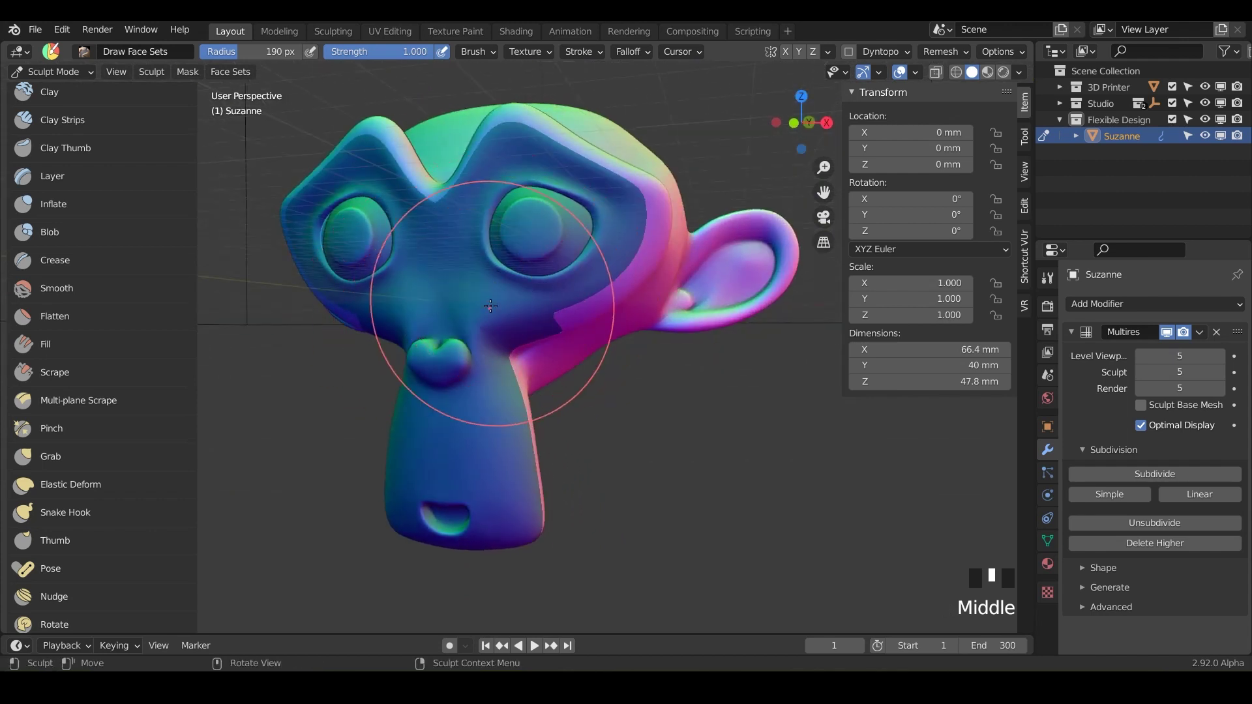
Step: Isolate the face set covering the face and snout, inspect it, and show all face sets again
{"action": "key", "text": "h"}
{"action": "middle_click_drag", "start_coordinate": [433, 307], "coordinate": [406, 287]}
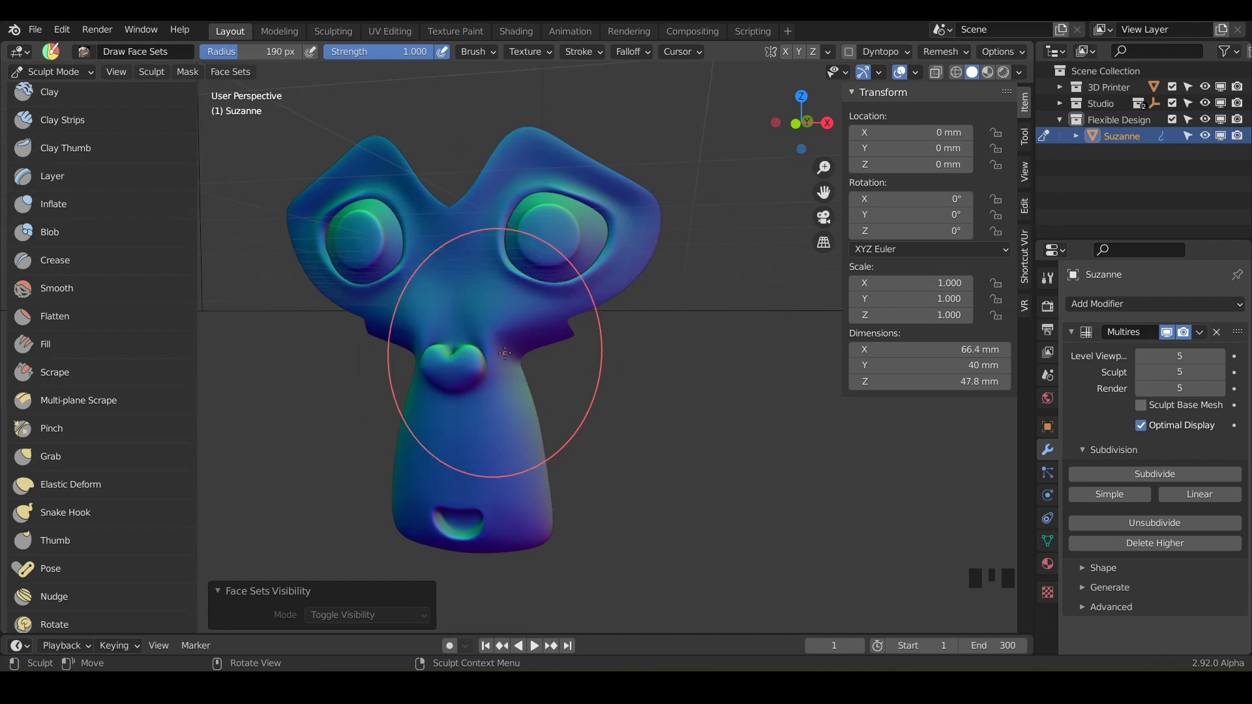
{"action": "key", "text": "alt+h"}
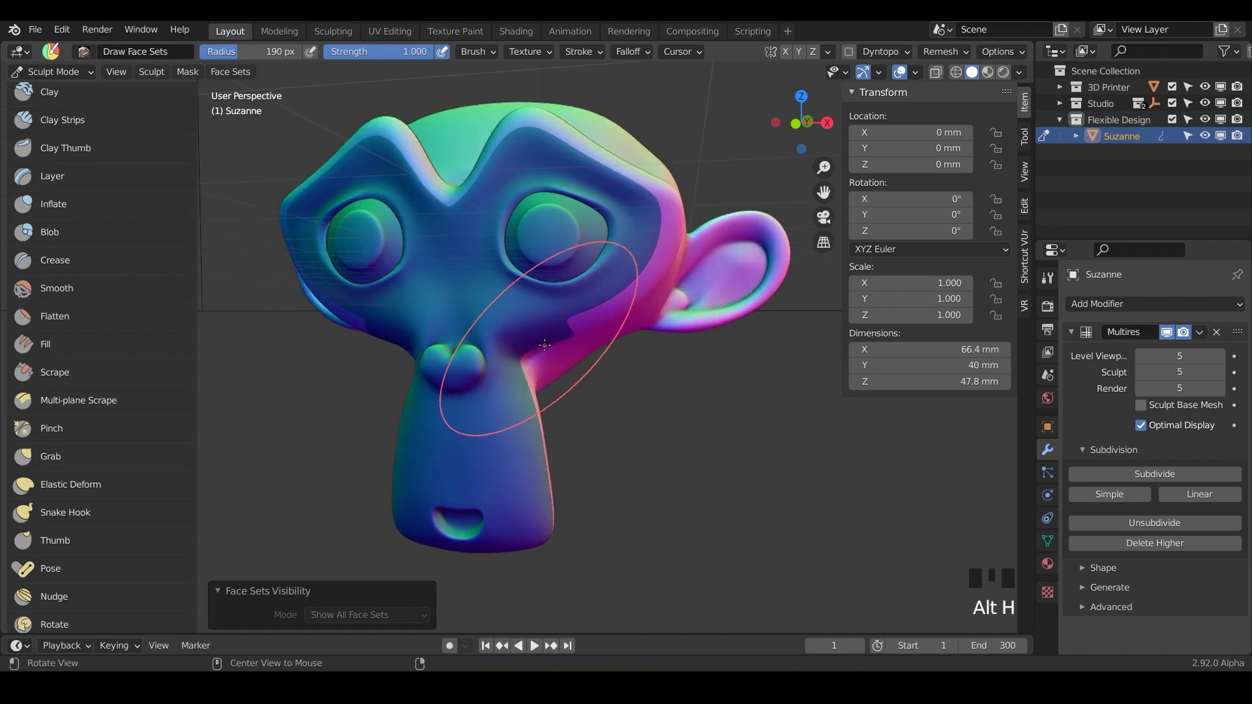
Step: Isolate the face set of the head around the face, inspect it from the side, and show all face sets again
{"action": "mouse_move", "coordinate": [545, 345]}
{"action": "middle_mouse_down"}
{"action": "mouse_move", "coordinate": [546, 241]}
{"action": "mouse_move", "coordinate": [534, 237]}
{"action": "mouse_move", "coordinate": [637, 187]}
{"action": "mouse_move", "coordinate": [616, 195]}
{"action": "middle_mouse_up"}
{"action": "key", "text": "h"}
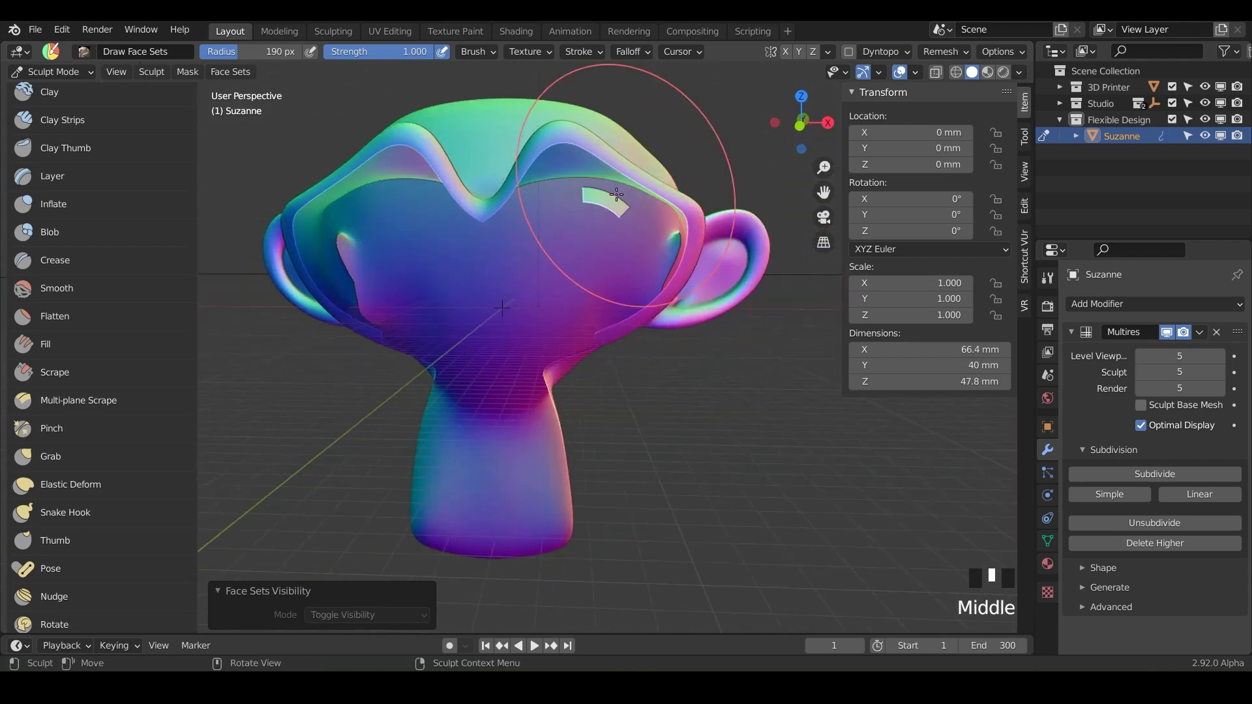
{"action": "middle_click_drag", "start_coordinate": [526, 250], "coordinate": [524, 247]}
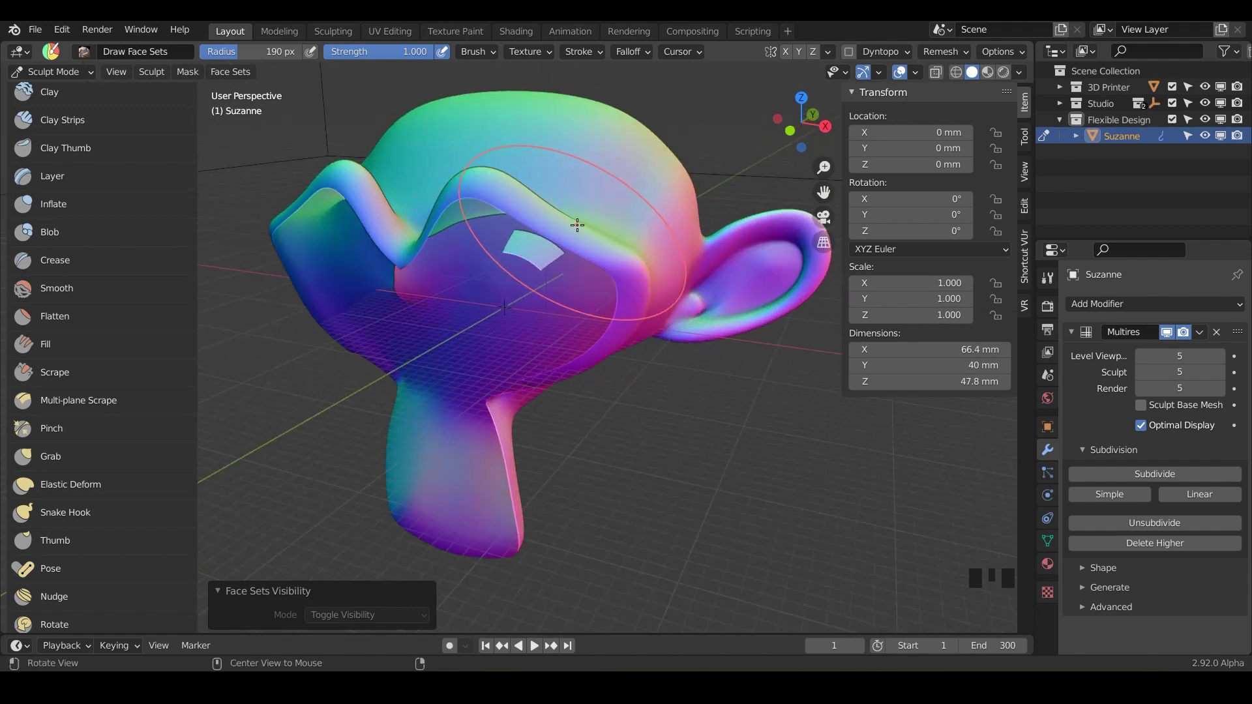
{"action": "key", "text": "alt+h"}
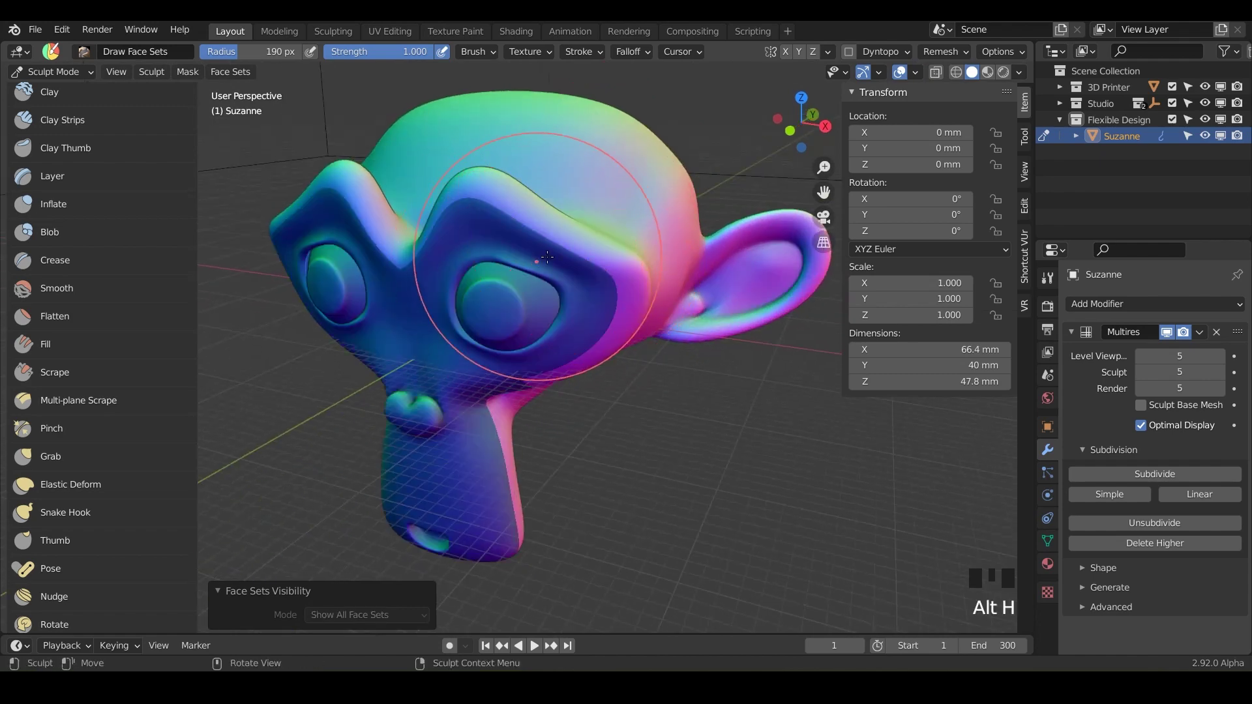
{"action": "mouse_move", "coordinate": [561, 261]}
{"action": "middle_mouse_down"}
{"action": "mouse_move", "coordinate": [482, 292]}
{"action": "mouse_move", "coordinate": [476, 326]}
{"action": "mouse_move", "coordinate": [508, 313]}
{"action": "mouse_move", "coordinate": [490, 326]}
{"action": "mouse_move", "coordinate": [548, 264]}
{"action": "mouse_move", "coordinate": [583, 277]}
{"action": "middle_mouse_up"}
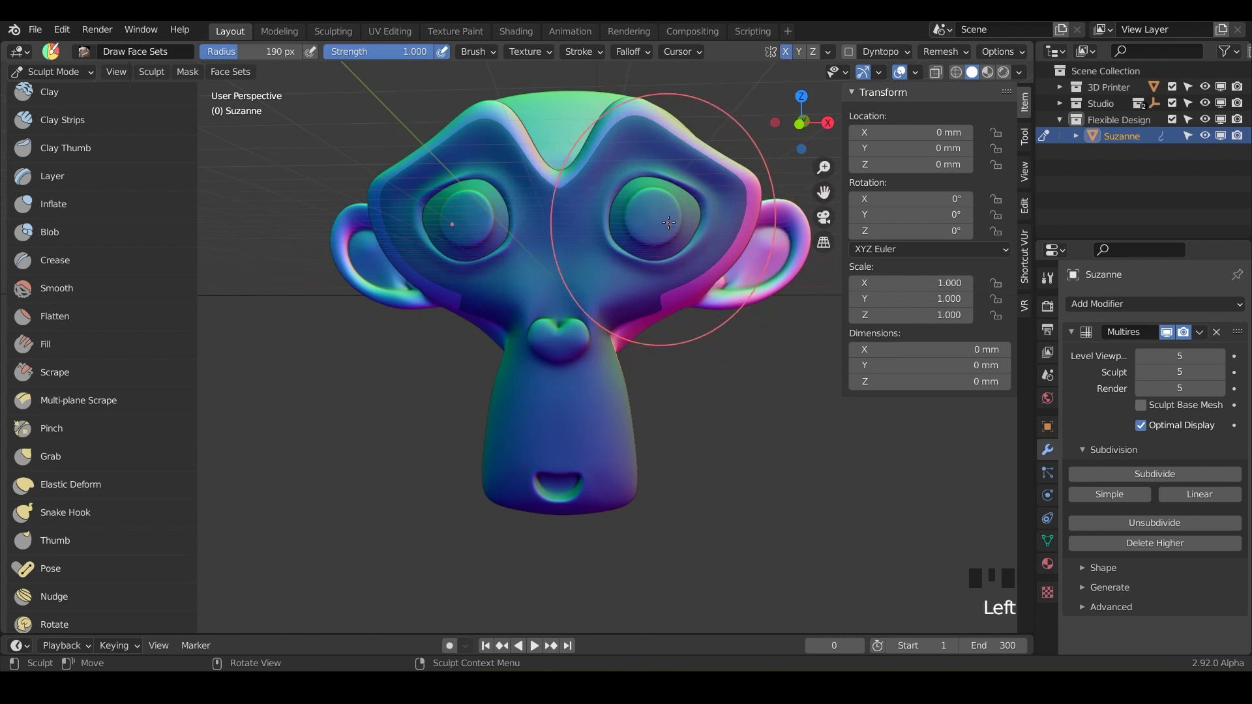
Step: Set the brush radius to 52 px and expand a new face set over both eyes and their sockets
{"action": "key", "text": "f"}
{"action": "left_click", "coordinate": [635, 253]}
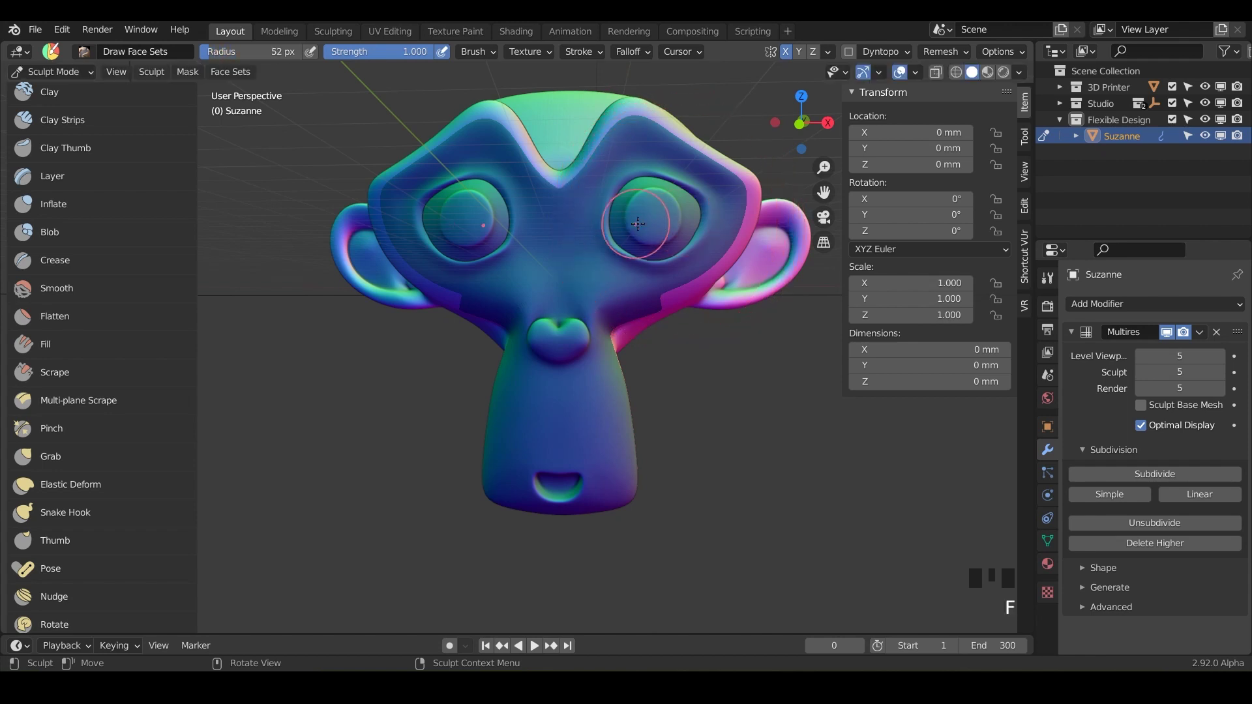
{"action": "middle_click_drag", "start_coordinate": [651, 224], "coordinate": [572, 258]}
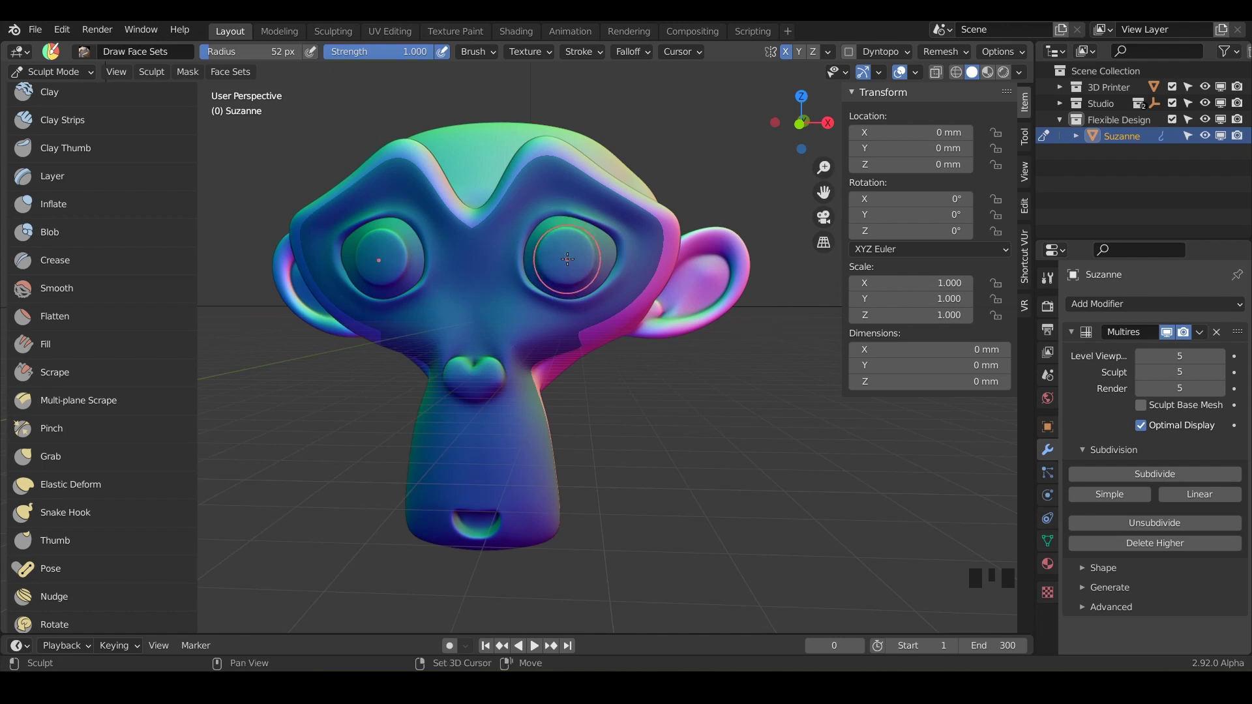
{"action": "key", "text": "shift+w"}
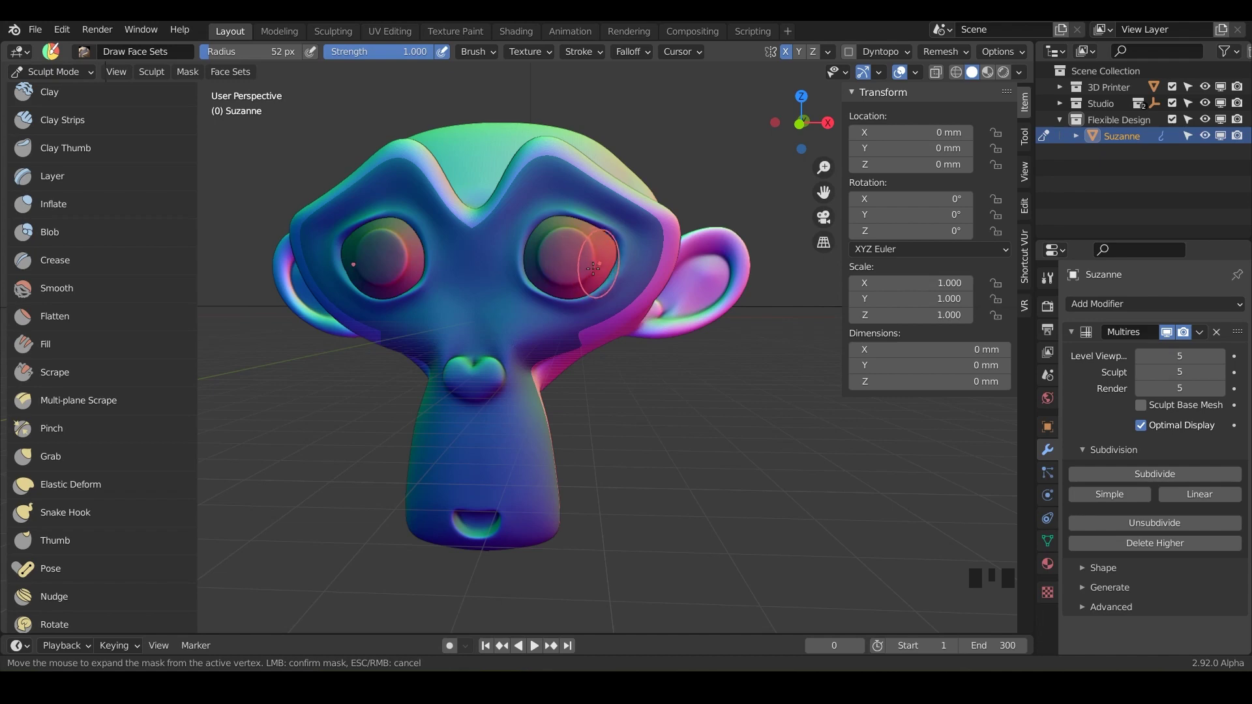
{"action": "left_click", "coordinate": [590, 267]}
Step: Toggle the visibility of the individual face sets repeatedly to examine each part of the model on its own
{"action": "middle_click_drag", "start_coordinate": [613, 336], "coordinate": [574, 299]}
{"action": "key", "text": "h"}
{"action": "key", "text": "h"}
{"action": "key", "text": "h"}
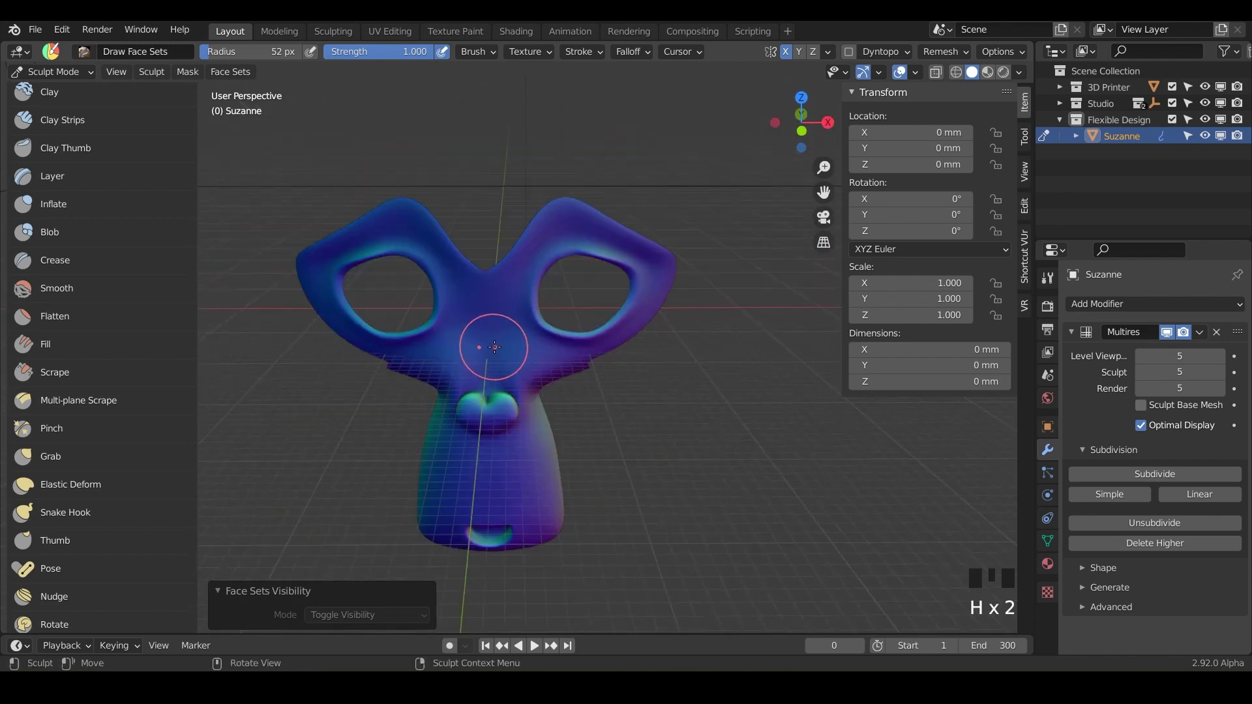
{"action": "key", "text": "h"}
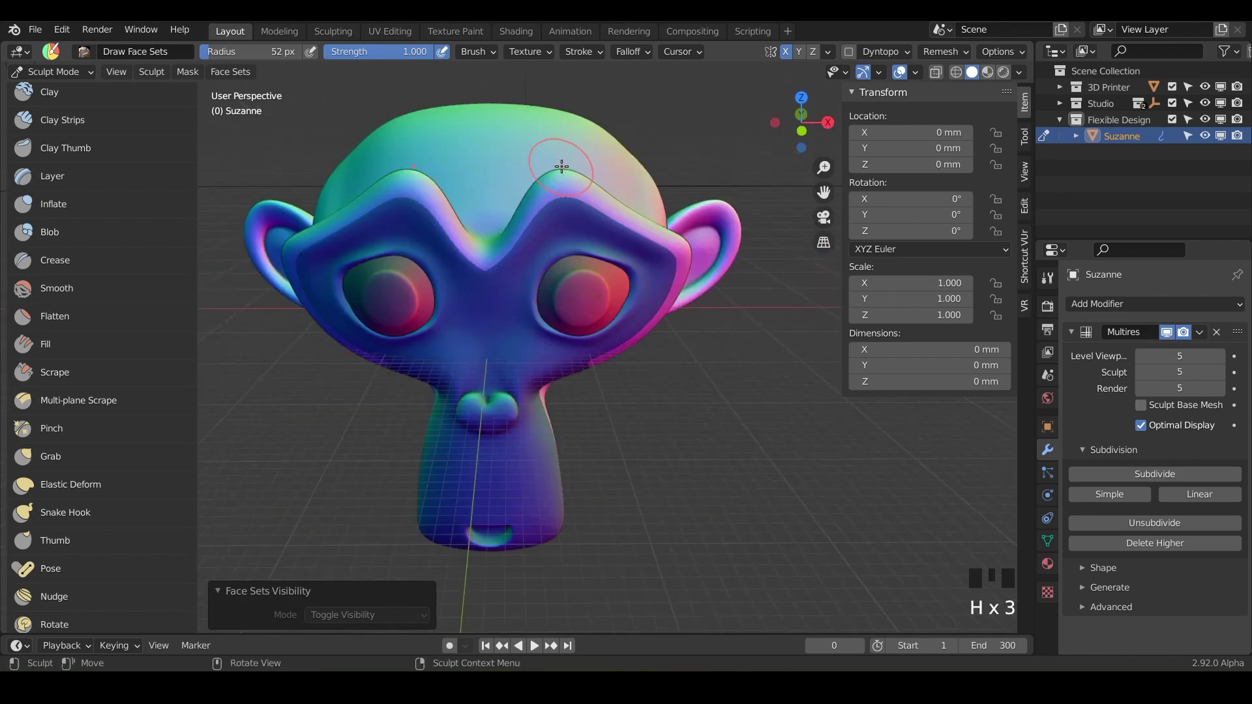
{"action": "key", "text": "h"}
{"action": "key", "text": "h"}
{"action": "key", "text": "h"}
{"action": "key", "text": "h"}
{"action": "key", "text": "h"}
{"action": "key", "text": "h"}
{"action": "key", "text": "h"}
{"action": "key", "text": "h"}
Step: Expand a new face set from the ear tip to the base, covering both ears
{"action": "mouse_move", "coordinate": [511, 305]}
{"action": "middle_mouse_down"}
{"action": "mouse_move", "coordinate": [497, 333]}
{"action": "mouse_move", "coordinate": [449, 333]}
{"action": "mouse_move", "coordinate": [515, 330]}
{"action": "middle_mouse_up"}
{"action": "mouse_move", "coordinate": [682, 326]}
{"action": "middle_mouse_down", "text": "shift"}
{"action": "mouse_move", "coordinate": [597, 332]}
{"action": "mouse_move", "coordinate": [625, 340]}
{"action": "mouse_move", "coordinate": [623, 324]}
{"action": "middle_mouse_up", "text": "shift"}
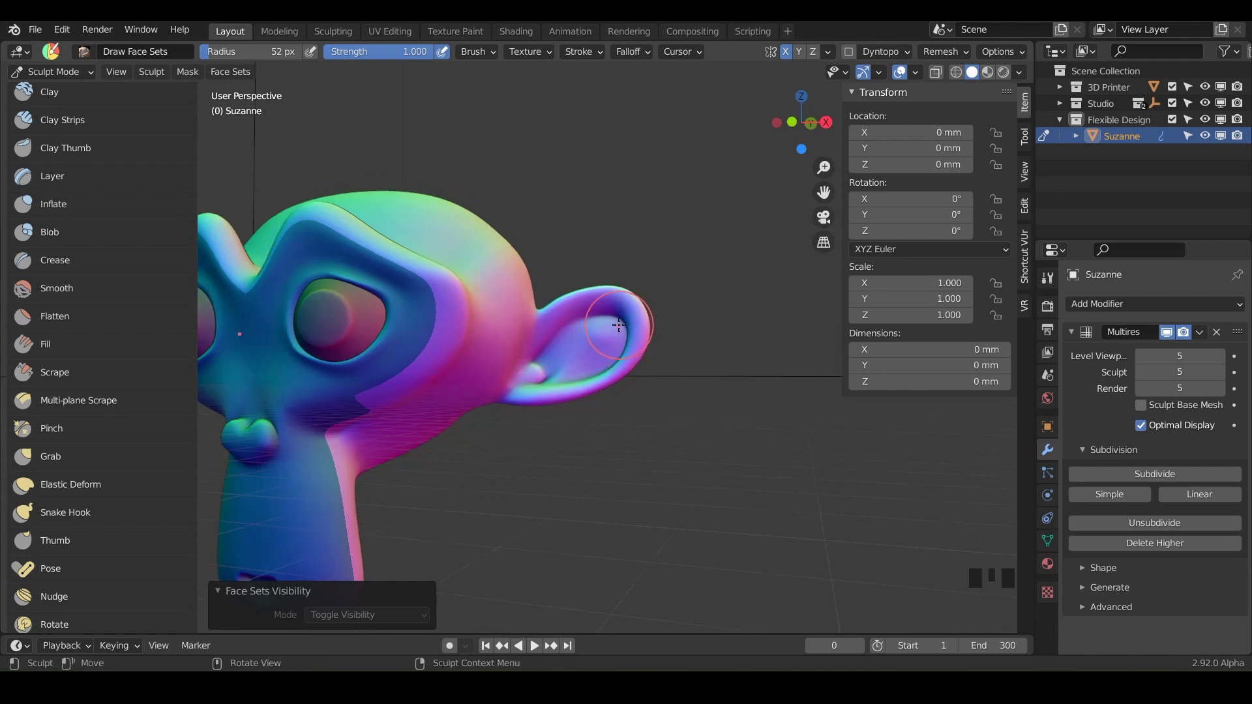
{"action": "key", "text": "shift+w"}
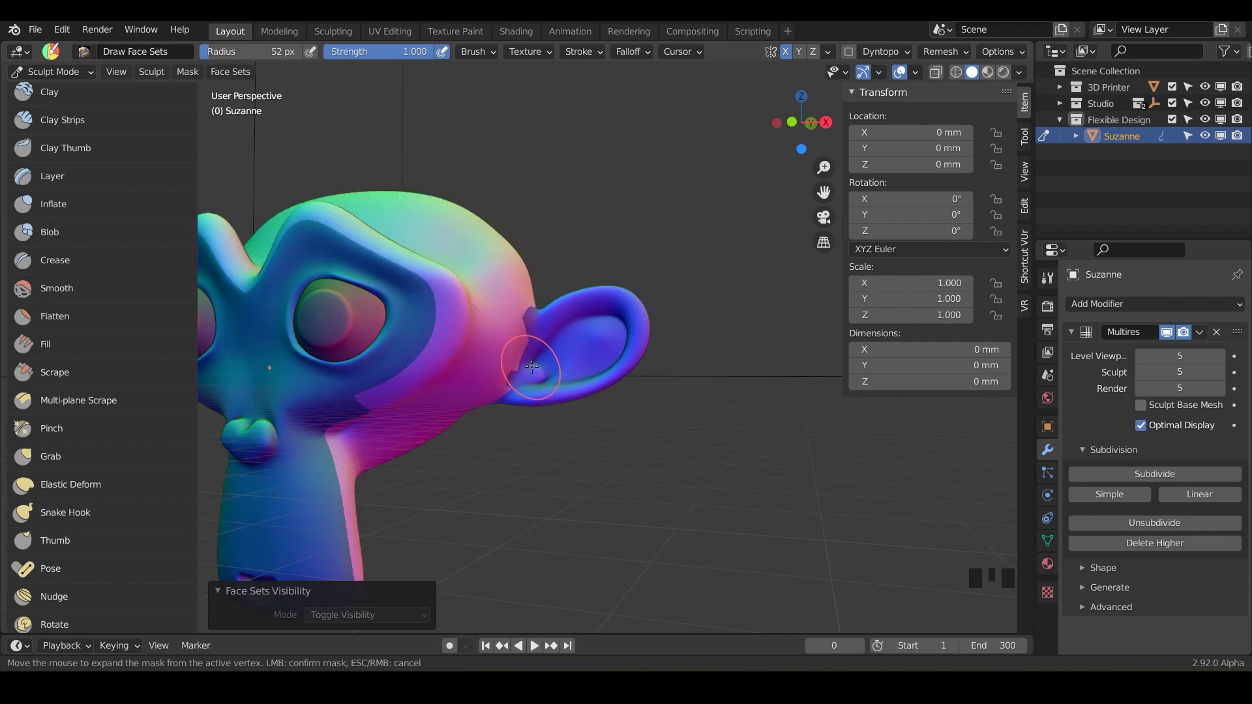
{"action": "key", "text": "Escape"}
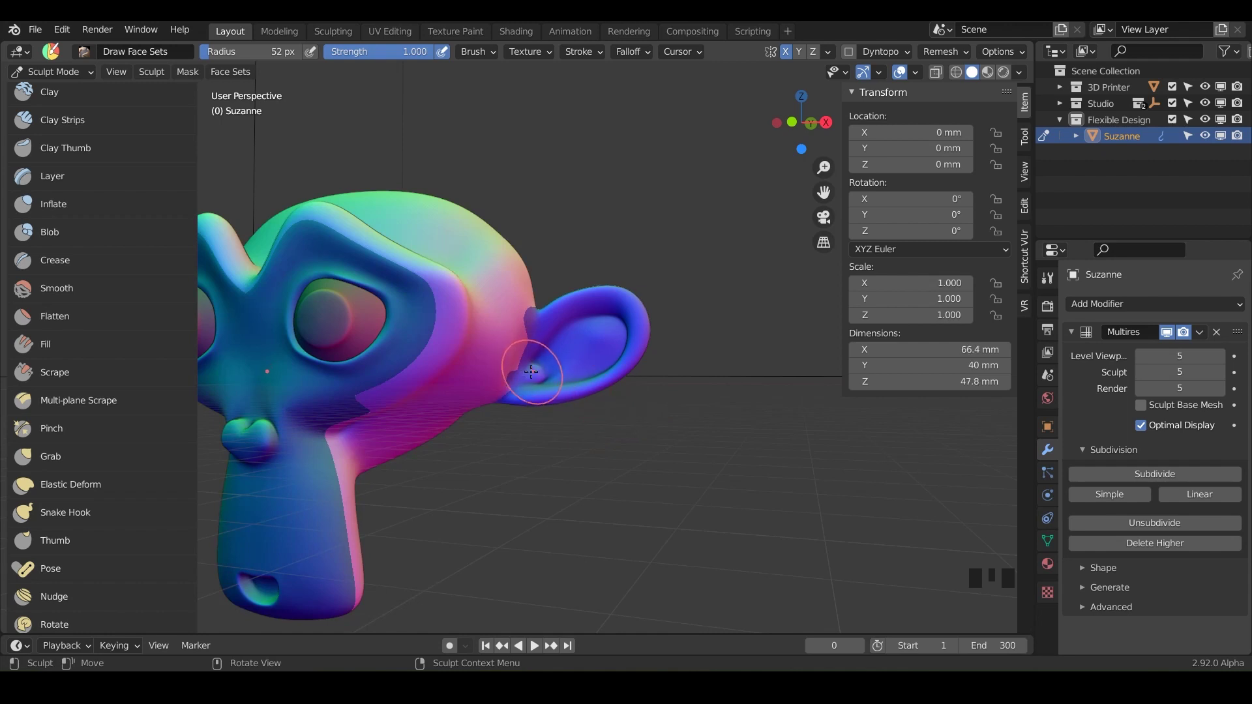
Step: Smooth the ear face set's border at the ear base, both in front and behind
{"action": "mouse_move", "coordinate": [525, 370]}
{"action": "left_mouse_down", "text": "shift"}
{"action": "mouse_move", "coordinate": [547, 285]}
{"action": "mouse_move", "coordinate": [542, 345]}
{"action": "left_mouse_up", "text": "shift"}
{"action": "middle_click_drag", "start_coordinate": [542, 346], "coordinate": [485, 377]}
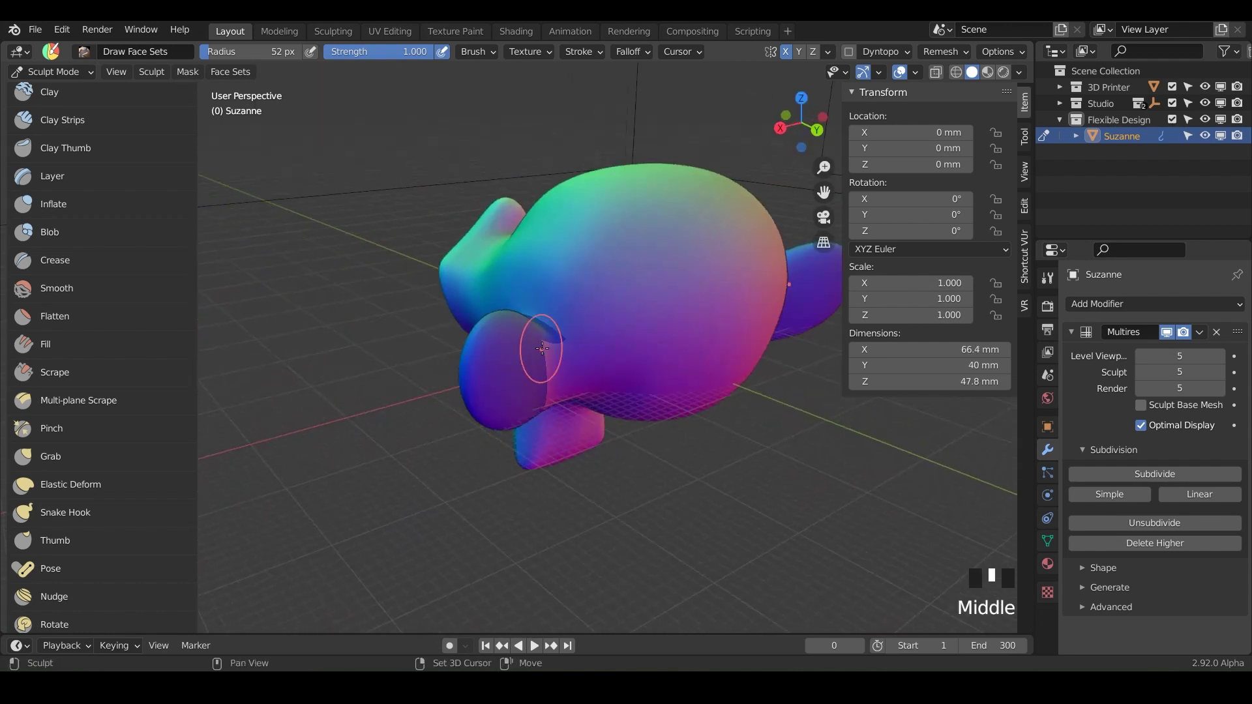
{"action": "mouse_move", "coordinate": [540, 346]}
{"action": "left_mouse_down", "text": "shift"}
{"action": "mouse_move", "coordinate": [555, 336]}
{"action": "mouse_move", "coordinate": [512, 328]}
{"action": "left_mouse_up", "text": "shift"}
Step: Isolate the face set covering the face and snout in a close front view
{"action": "scroll", "coordinate": [512, 336], "scroll_direction": "down", "scroll_amount": 4}
{"action": "mouse_move", "coordinate": [512, 342]}
{"action": "middle_mouse_down"}
{"action": "mouse_move", "coordinate": [491, 362]}
{"action": "mouse_move", "coordinate": [522, 326]}
{"action": "mouse_move", "coordinate": [463, 293]}
{"action": "mouse_move", "coordinate": [515, 307]}
{"action": "mouse_move", "coordinate": [502, 319]}
{"action": "mouse_move", "coordinate": [492, 265]}
{"action": "mouse_move", "coordinate": [503, 280]}
{"action": "mouse_move", "coordinate": [461, 338]}
{"action": "mouse_move", "coordinate": [501, 344]}
{"action": "middle_mouse_up"}
{"action": "scroll", "coordinate": [515, 306], "scroll_direction": "up", "scroll_amount": 2}
{"action": "scroll", "coordinate": [502, 320], "scroll_direction": "up", "scroll_amount": 3}
{"action": "key", "text": "h"}
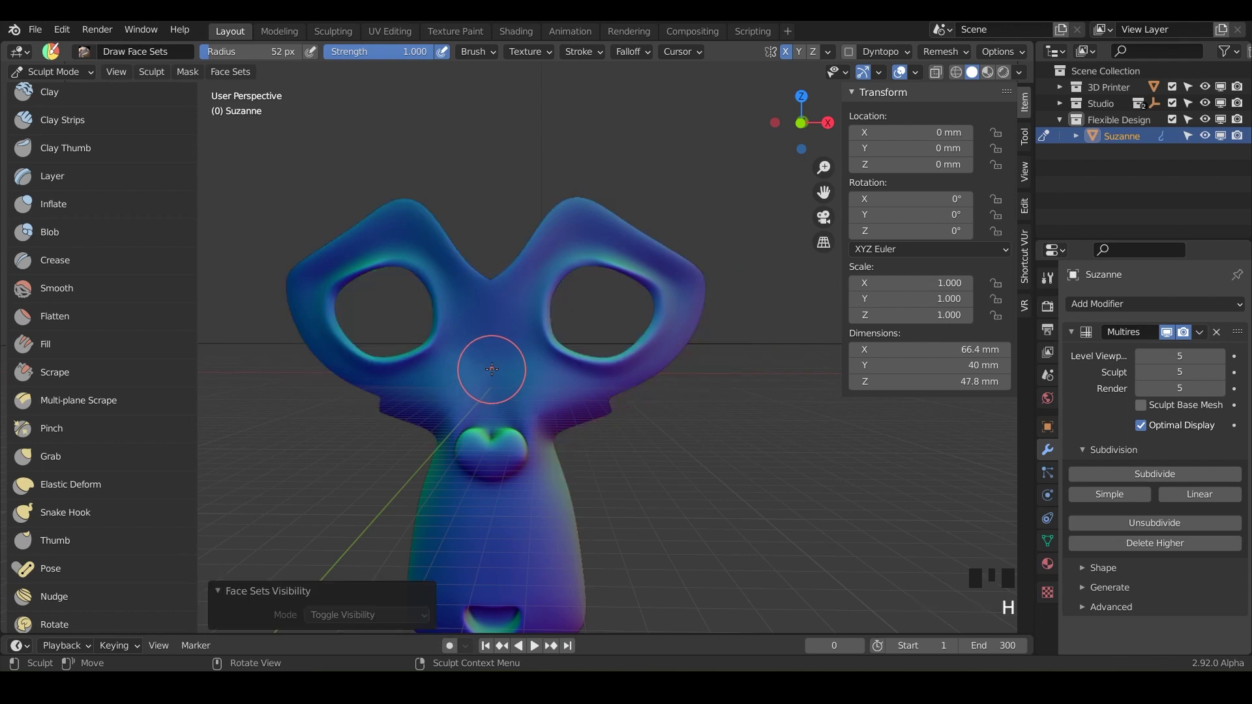
Step: Sculpt strokes with the Draw brush over the isolated nose bridge, eye surrounds and snout, and bring the hidden face sets back
{"action": "scroll", "coordinate": [174, 210], "scroll_direction": "up", "scroll_amount": 7}
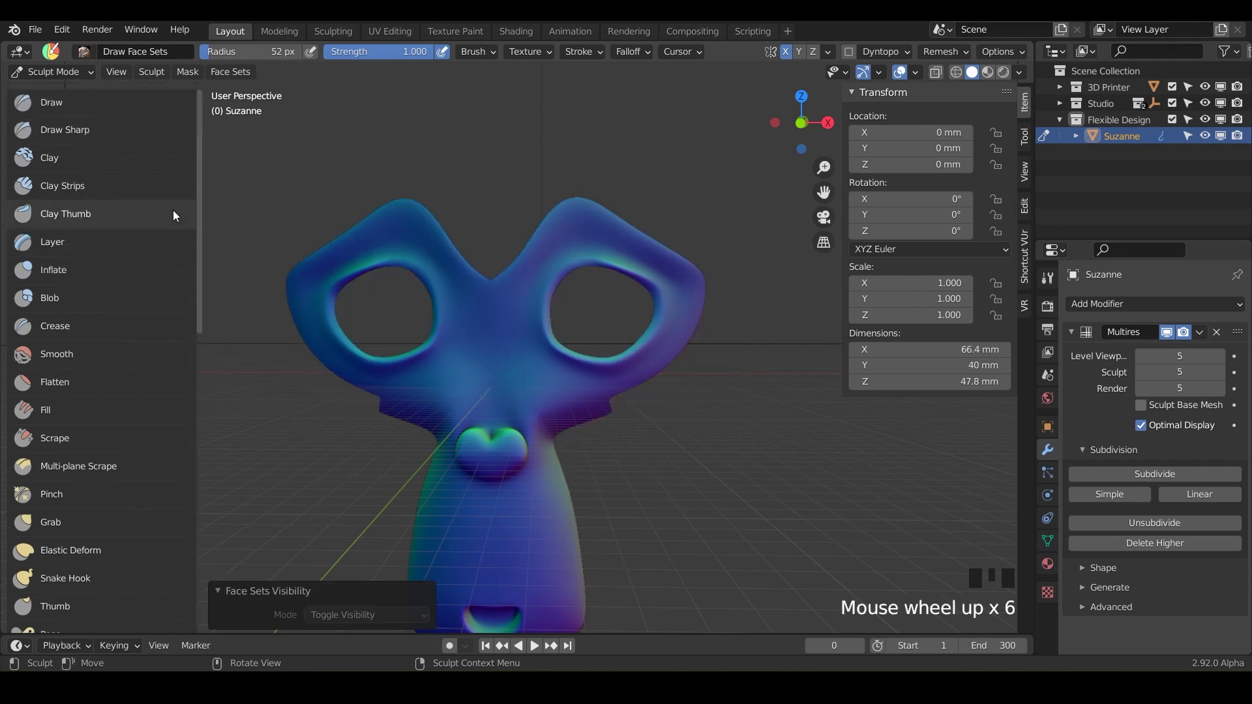
{"action": "left_click", "coordinate": [84, 130]}
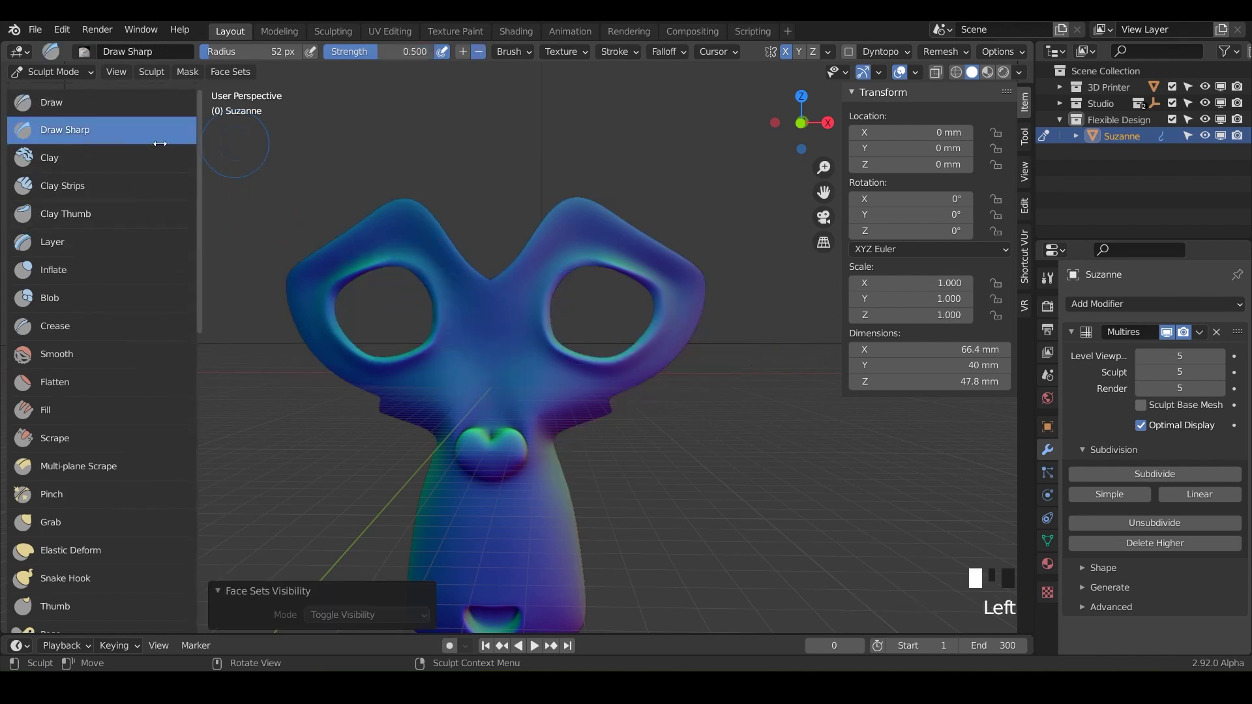
{"action": "left_click", "coordinate": [58, 102]}
{"action": "left_click_drag", "start_coordinate": [502, 242], "coordinate": [497, 443]}
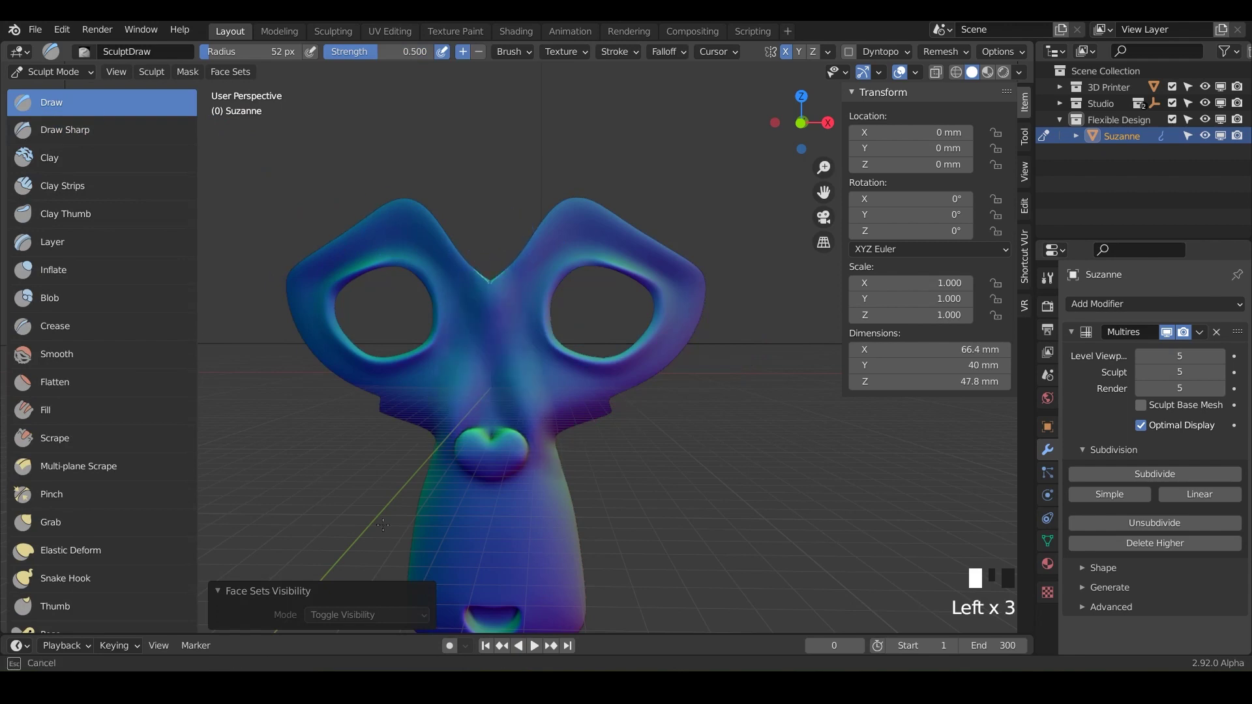
{"action": "left_click_drag", "start_coordinate": [665, 352], "coordinate": [346, 349]}
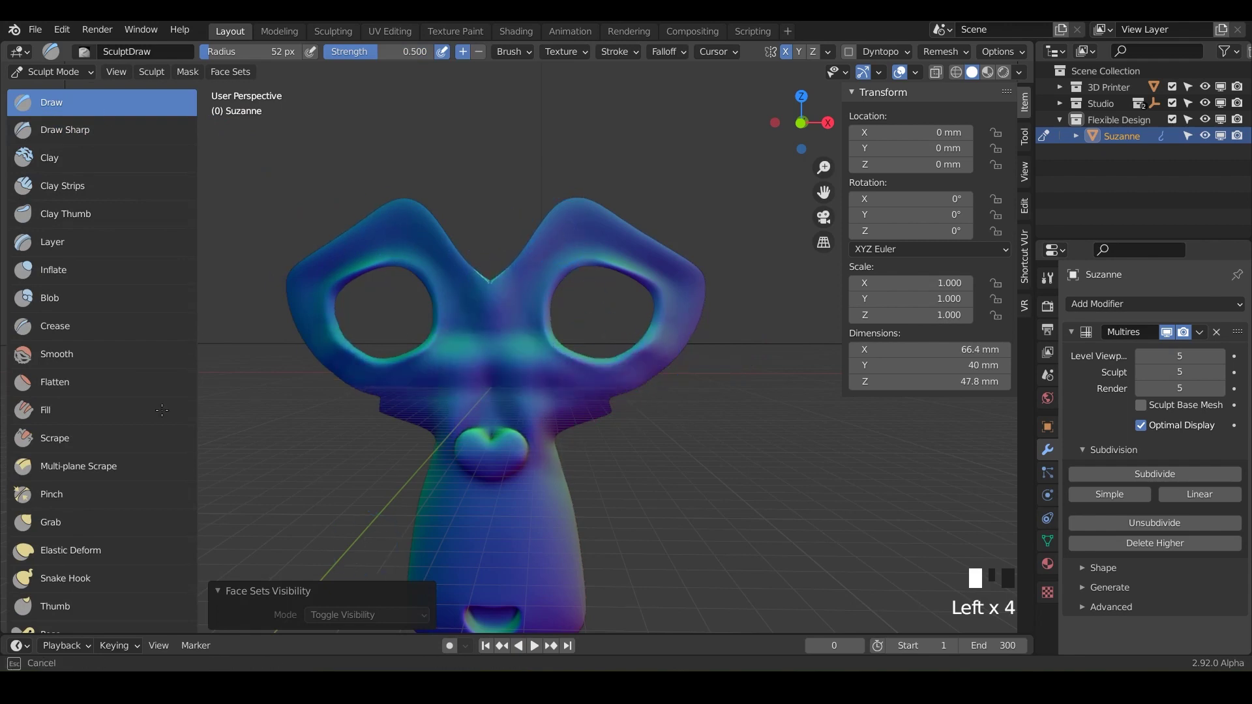
{"action": "mouse_move", "coordinate": [339, 251]}
{"action": "left_mouse_down"}
{"action": "mouse_move", "coordinate": [365, 261]}
{"action": "mouse_move", "coordinate": [645, 566]}
{"action": "mouse_move", "coordinate": [610, 536]}
{"action": "left_mouse_up"}
{"action": "mouse_move", "coordinate": [611, 536]}
{"action": "middle_mouse_down", "text": "shift"}
{"action": "mouse_move", "coordinate": [632, 408]}
{"action": "mouse_move", "coordinate": [659, 365]}
{"action": "middle_mouse_up", "text": "shift"}
{"action": "left_click_drag", "start_coordinate": [642, 384], "coordinate": [402, 376]}
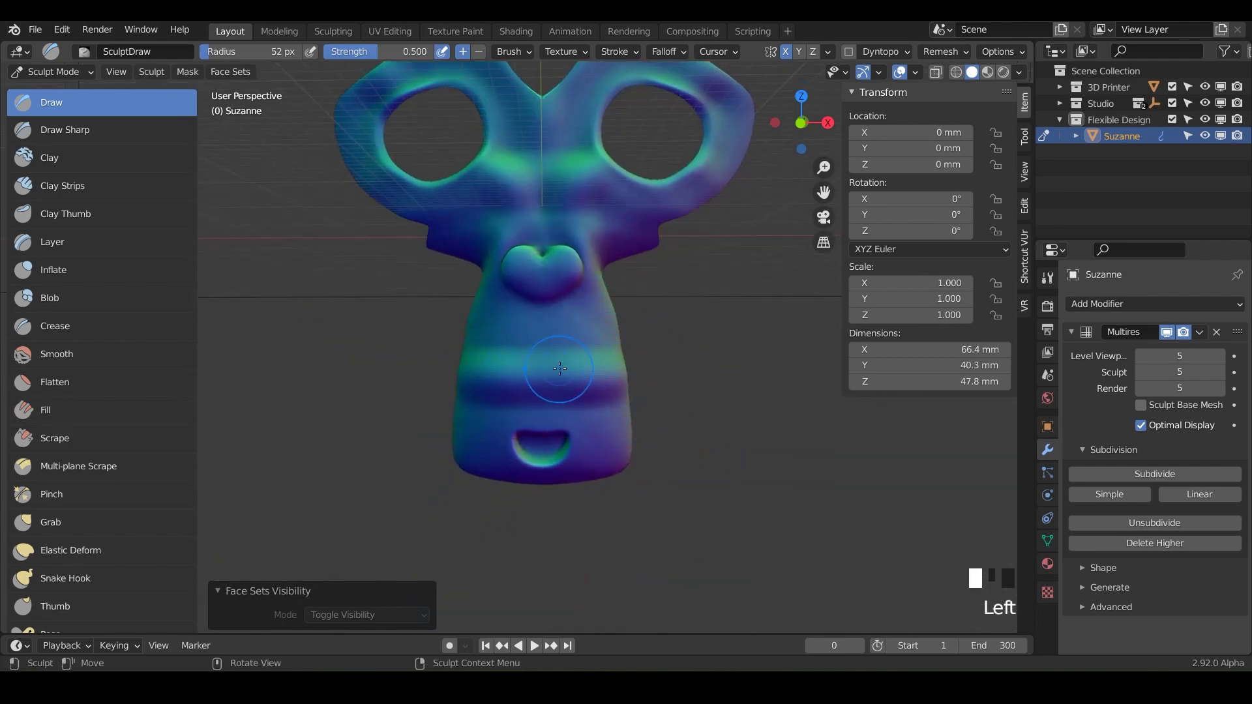
{"action": "key", "text": "h"}
{"action": "middle_click_drag", "start_coordinate": [559, 369], "coordinate": [588, 291]}
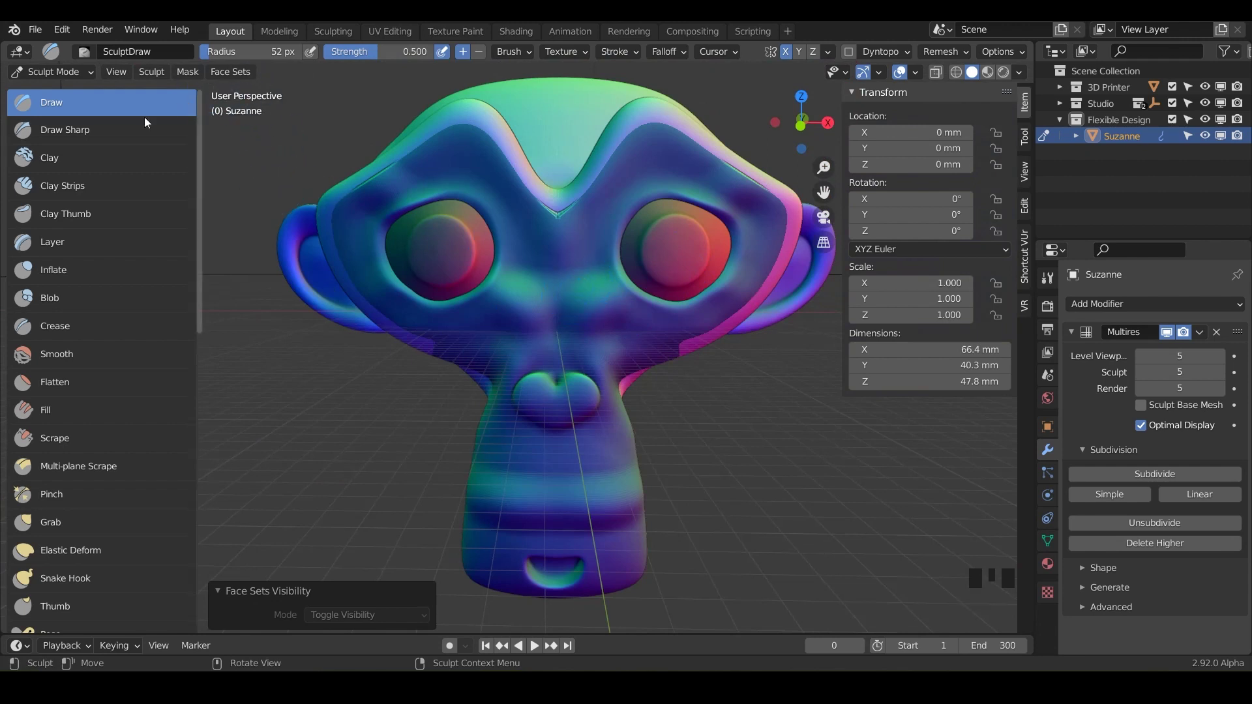
Step: Select the Layer brush and review the Face Sets auto-masking option in its brush settings
{"action": "left_click", "coordinate": [51, 299]}
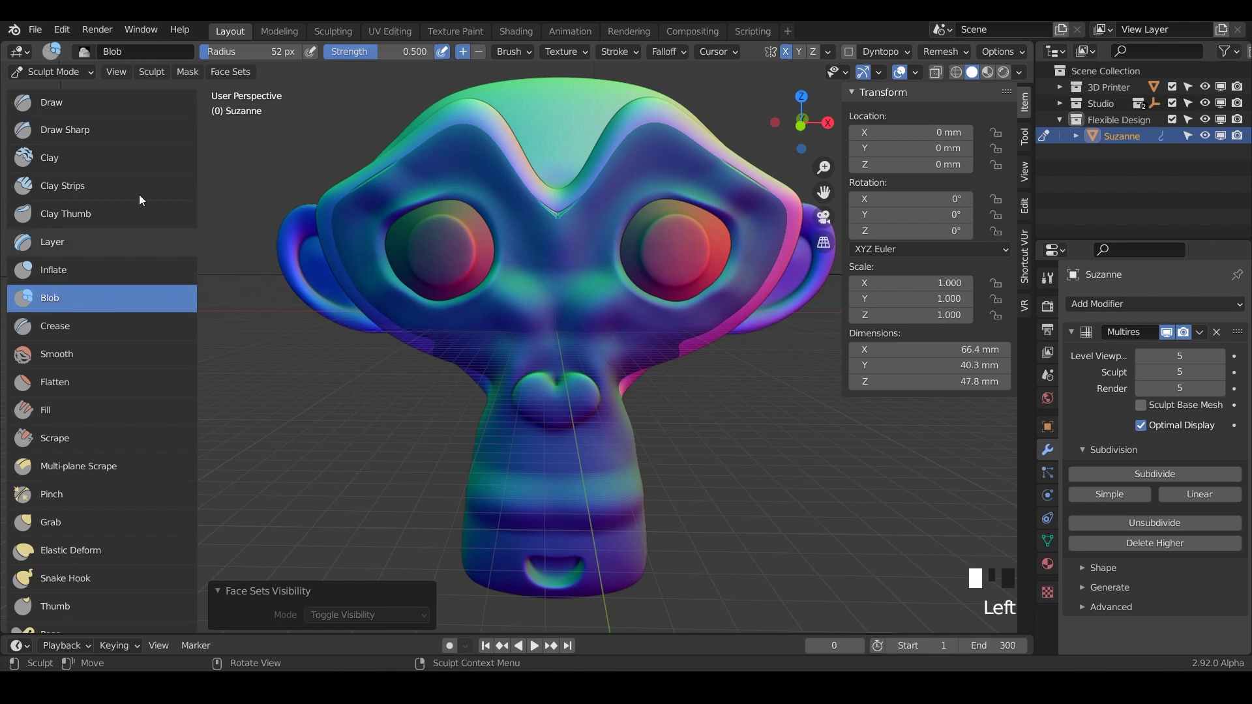
{"action": "left_click", "coordinate": [60, 248]}
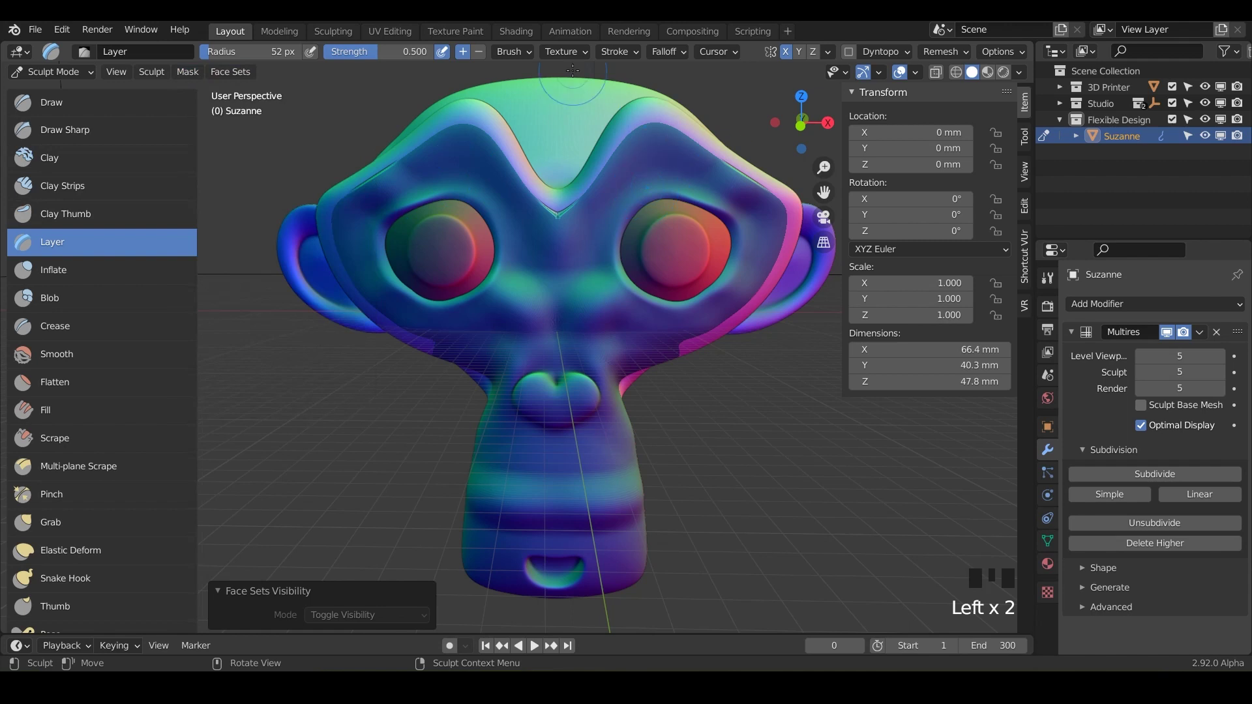
{"action": "left_click", "coordinate": [525, 52]}
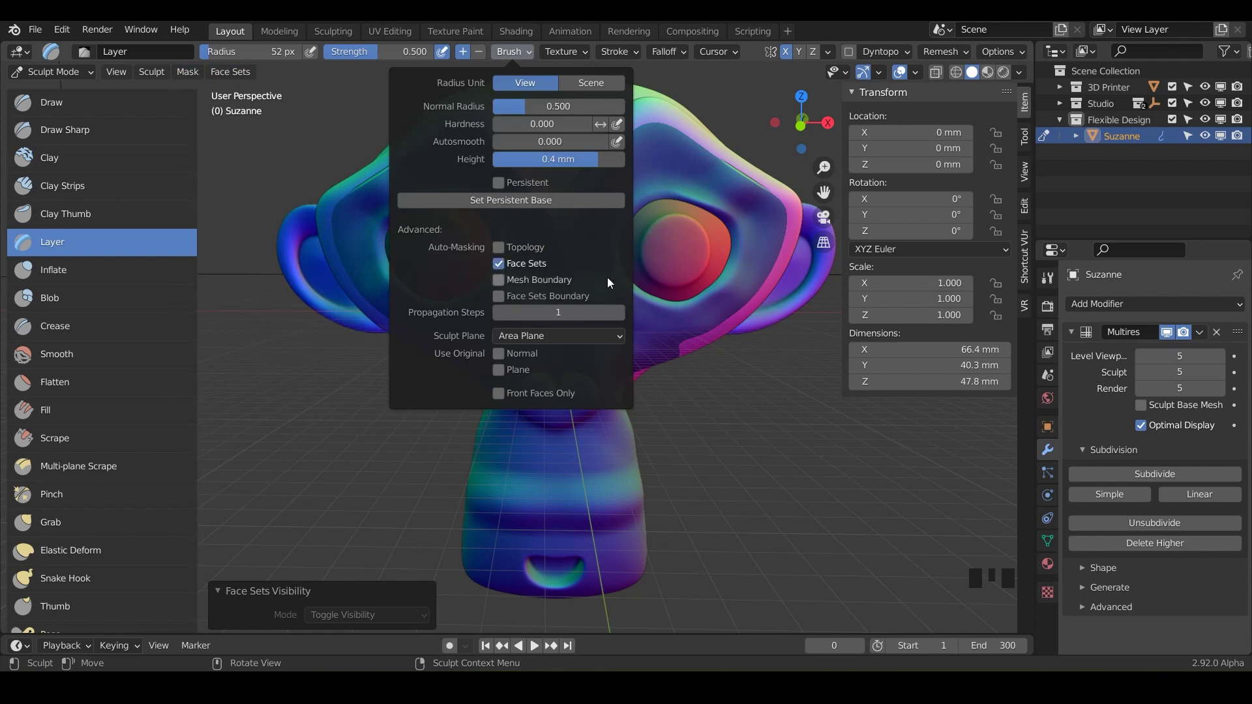
{"action": "left_click", "coordinate": [526, 51]}
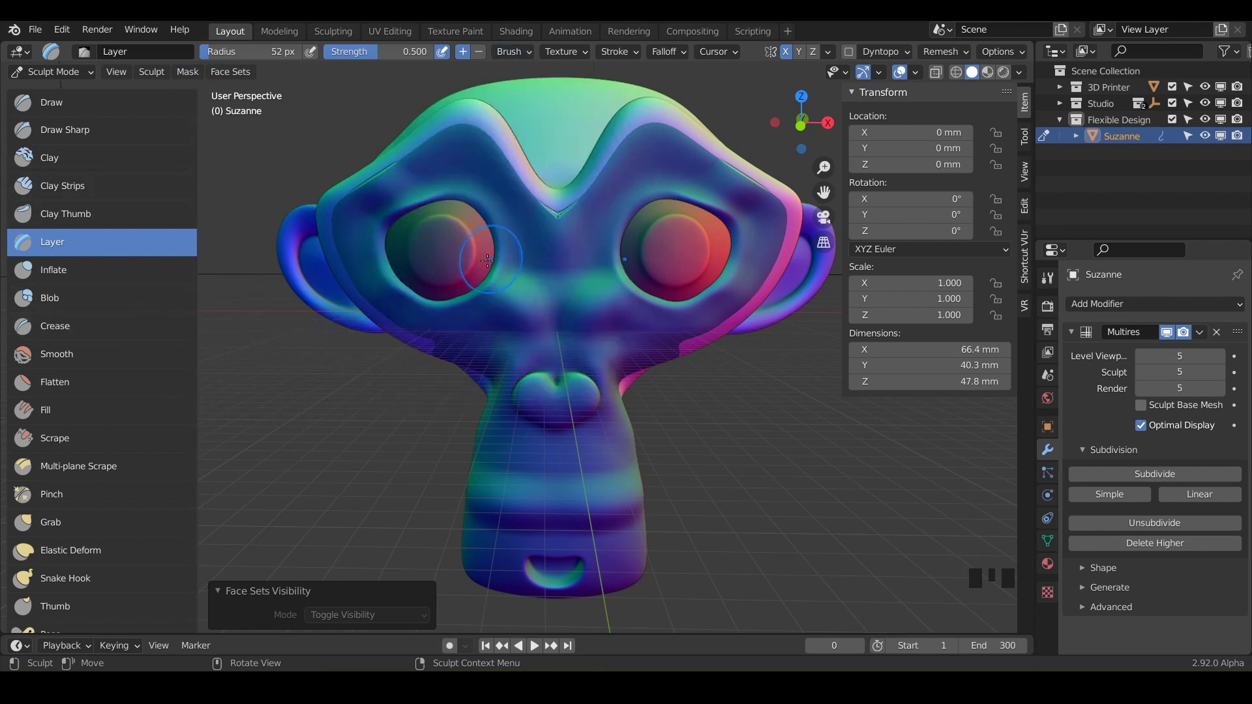
{"action": "mouse_move", "coordinate": [521, 229]}
{"action": "middle_mouse_down"}
{"action": "mouse_move", "coordinate": [598, 291]}
{"action": "mouse_move", "coordinate": [593, 234]}
{"action": "middle_mouse_up"}
{"action": "left_click", "coordinate": [535, 315]}
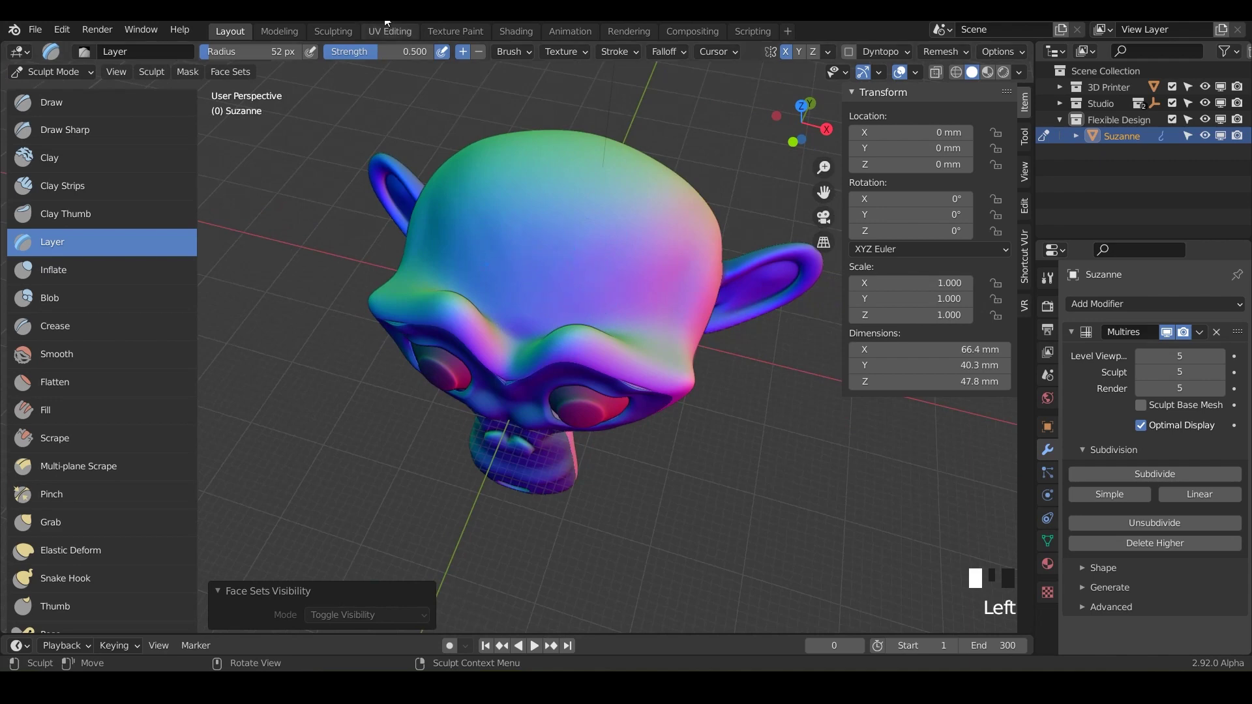
Step: Set the Layer brush's strength to 1.000 and sculpt strokes across Suzanne's forehead and the front of the skull
{"action": "left_click_drag", "start_coordinate": [370, 50], "coordinate": [434, 53]}
{"action": "mouse_move", "coordinate": [468, 270]}
{"action": "left_mouse_down"}
{"action": "mouse_move", "coordinate": [540, 292]}
{"action": "mouse_move", "coordinate": [611, 210]}
{"action": "mouse_move", "coordinate": [611, 350]}
{"action": "left_mouse_up"}
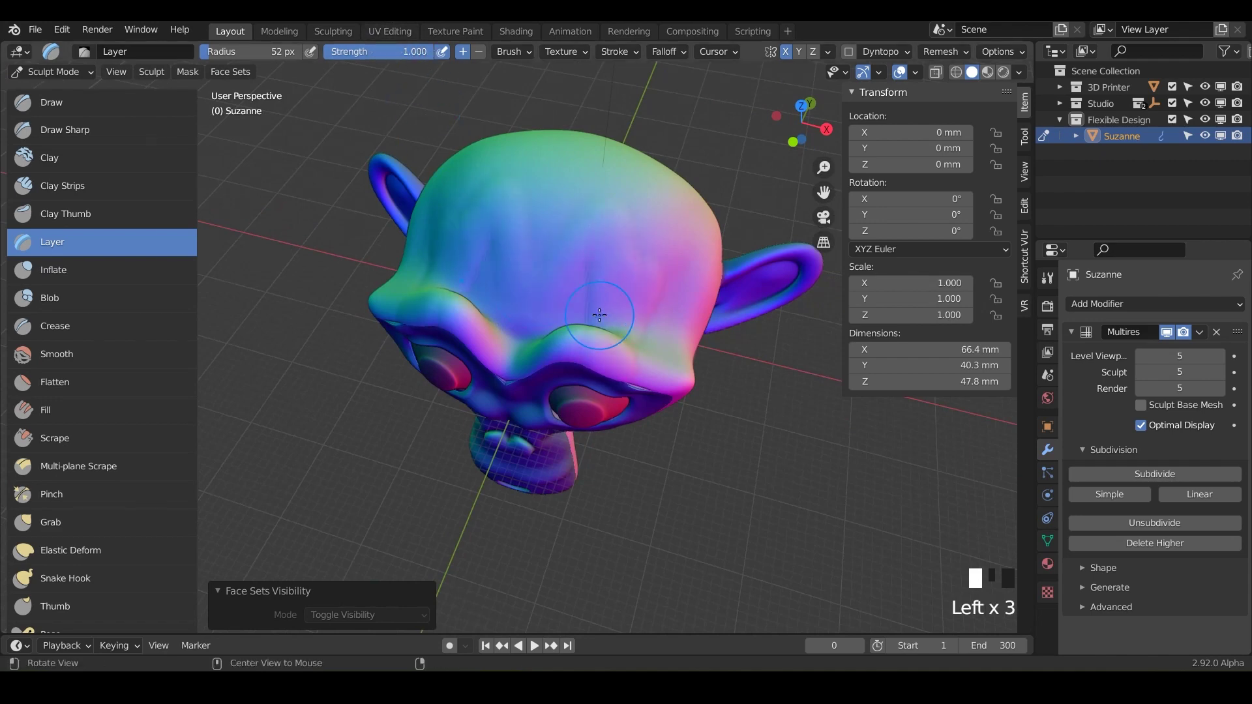
{"action": "middle_click_drag", "start_coordinate": [626, 345], "coordinate": [529, 183]}
{"action": "left_click_drag", "start_coordinate": [567, 188], "coordinate": [573, 241]}
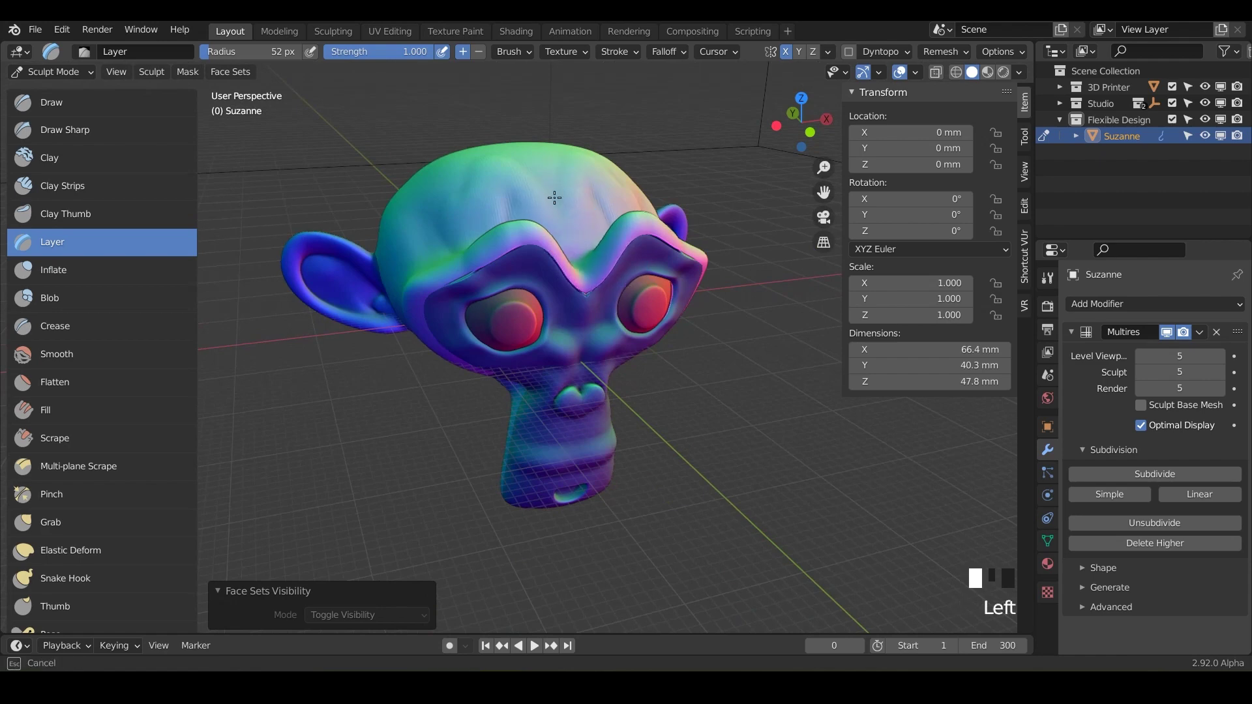
Step: Sculpt Layer strokes over the side of the head, covering the temple, the cheek and the area below the ear
{"action": "middle_click_drag", "start_coordinate": [553, 192], "coordinate": [542, 307]}
{"action": "left_click_drag", "start_coordinate": [543, 307], "coordinate": [542, 311]}
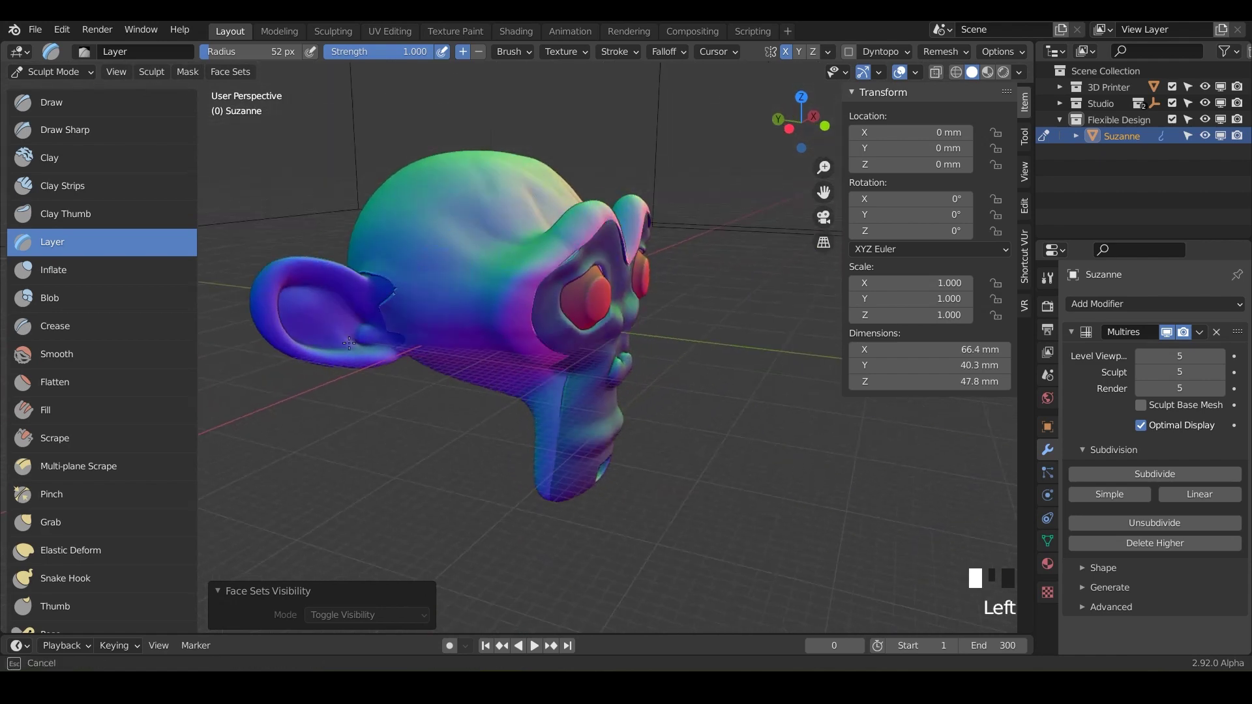
{"action": "middle_click_drag", "start_coordinate": [399, 214], "coordinate": [560, 323]}
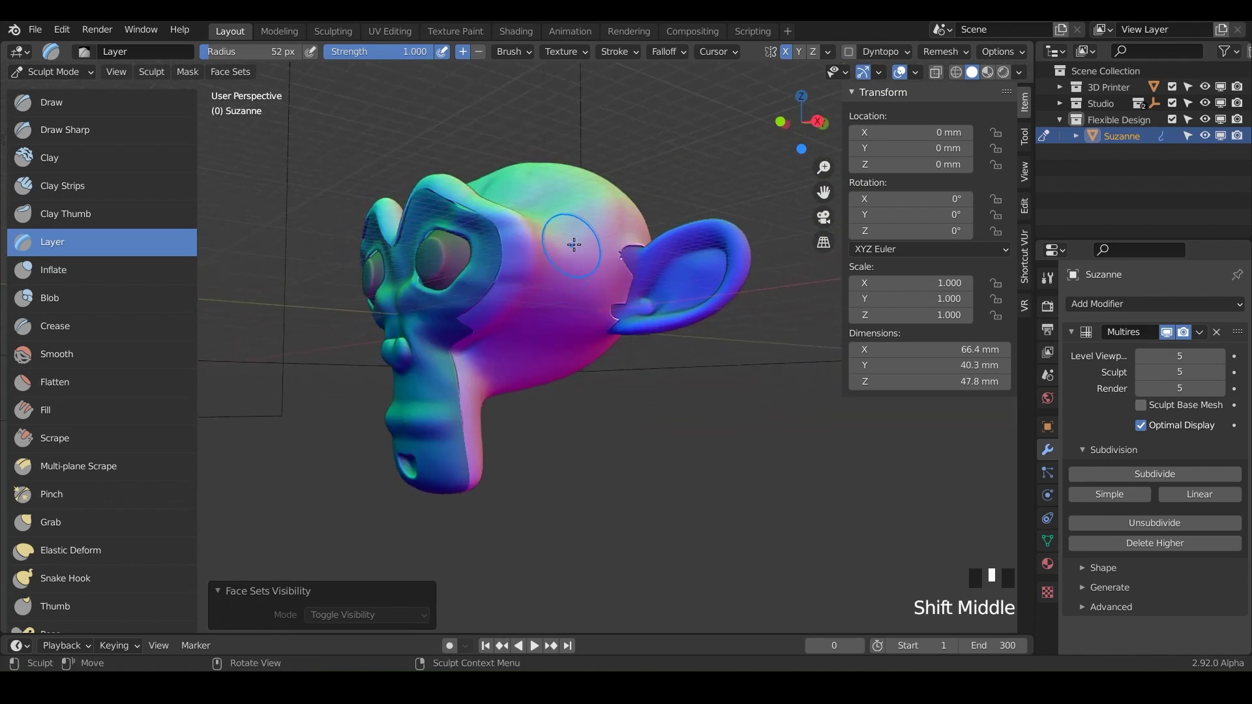
{"action": "left_click", "coordinate": [616, 350]}
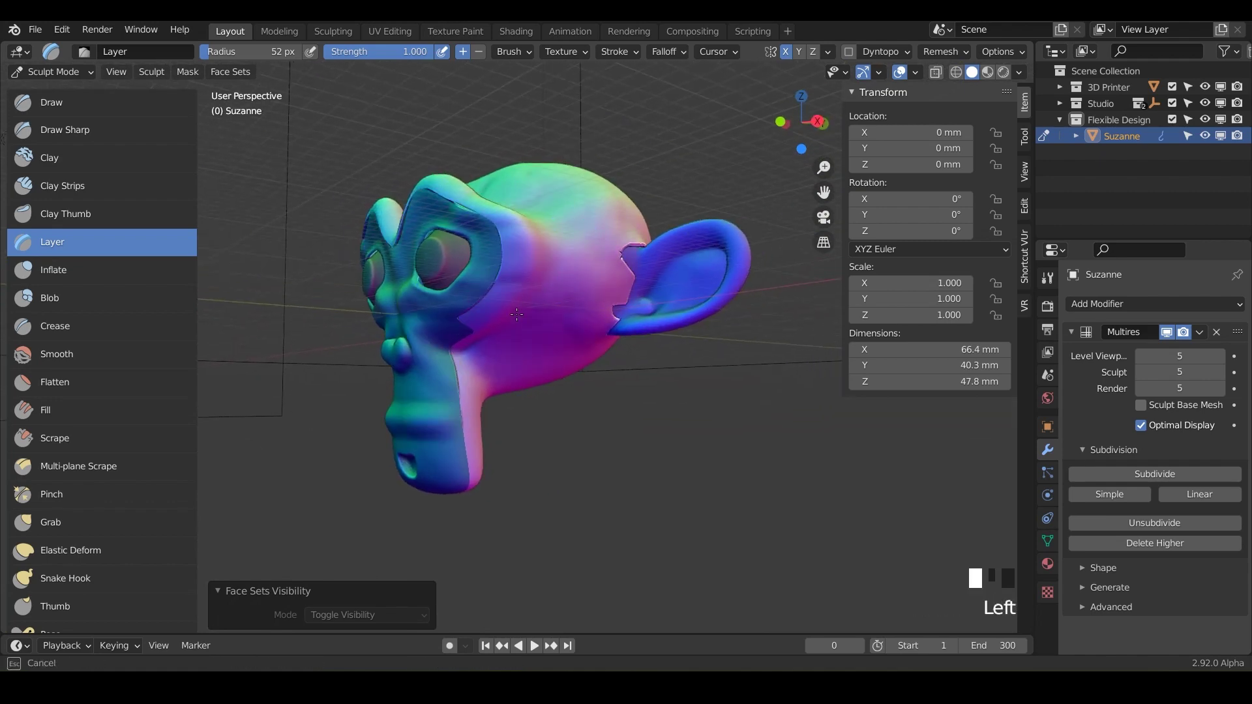
{"action": "middle_click_drag", "start_coordinate": [609, 344], "coordinate": [553, 282]}
{"action": "left_click", "coordinate": [554, 282]}
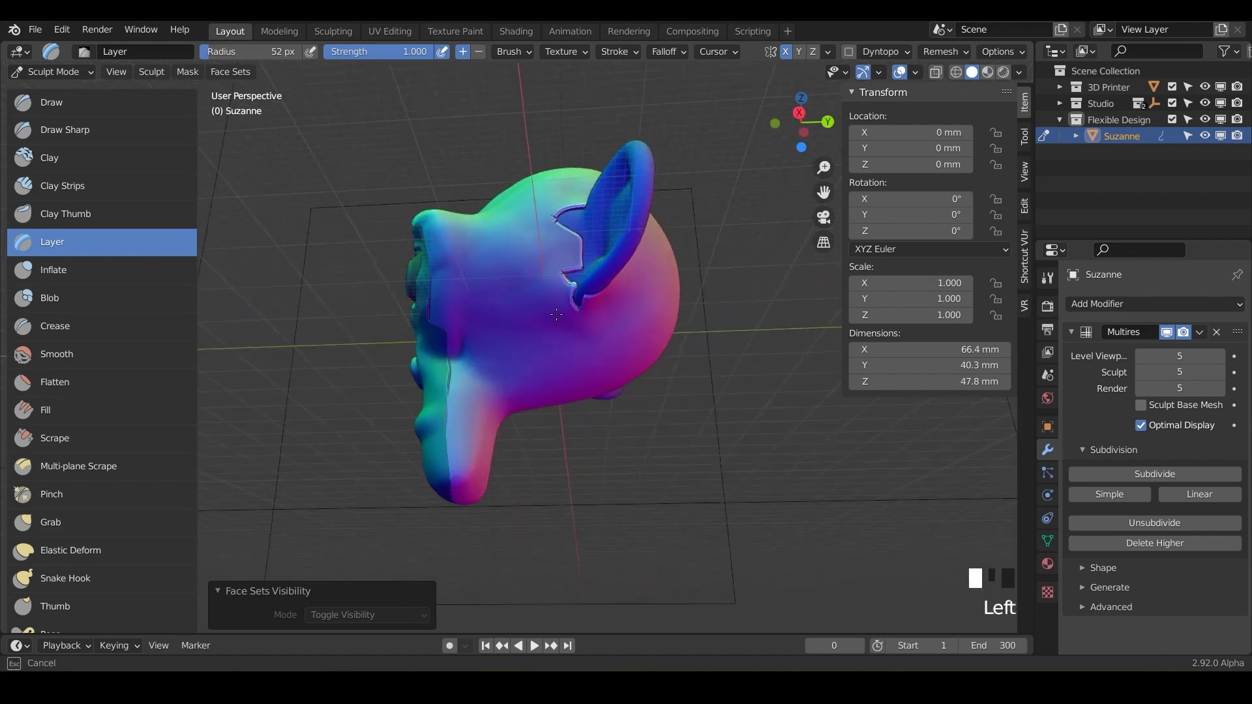
{"action": "mouse_move", "coordinate": [598, 208]}
{"action": "middle_mouse_down"}
{"action": "mouse_move", "coordinate": [523, 231]}
{"action": "mouse_move", "coordinate": [630, 227]}
{"action": "middle_mouse_up"}
{"action": "left_click", "coordinate": [523, 230]}
{"action": "left_click_drag", "start_coordinate": [612, 258], "coordinate": [606, 288]}
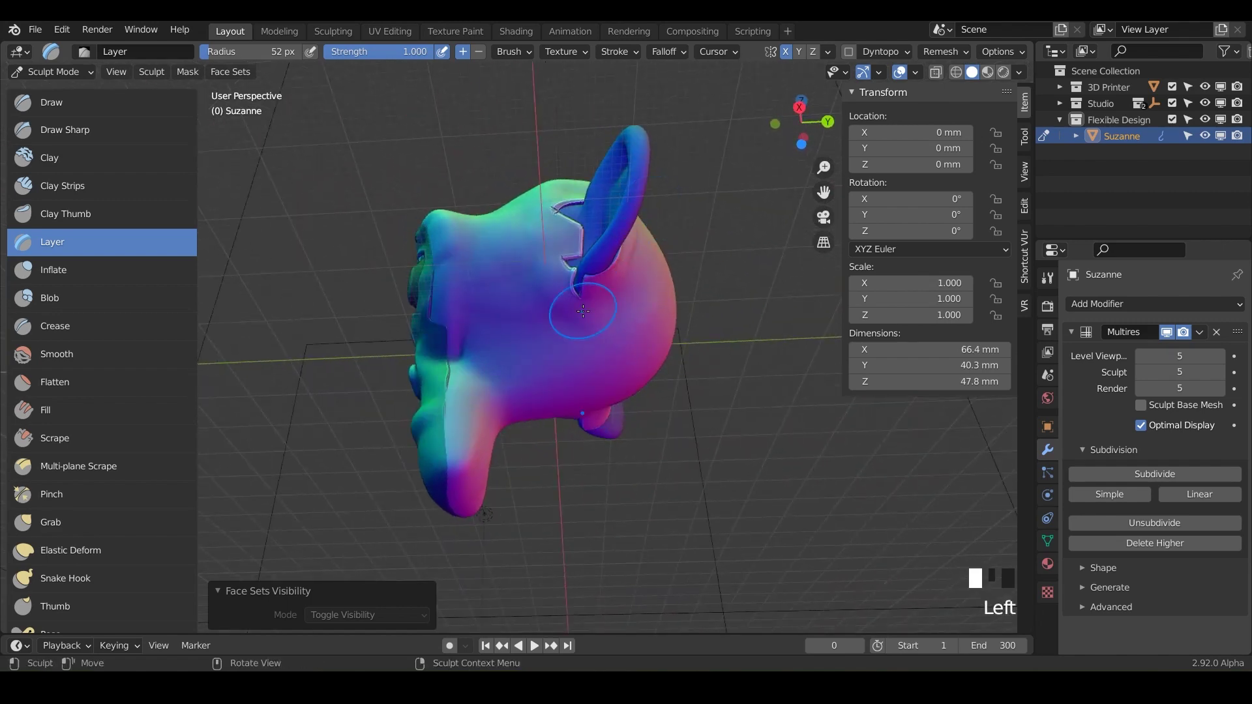
Step: Sculpt Layer strokes behind the ear and along the face set border in front of the ear base
{"action": "scroll", "coordinate": [583, 312], "scroll_direction": "up", "scroll_amount": 4}
{"action": "middle_click_drag", "start_coordinate": [578, 327], "coordinate": [581, 368]}
{"action": "mouse_move", "coordinate": [683, 171]}
{"action": "left_mouse_down"}
{"action": "mouse_move", "coordinate": [664, 123]}
{"action": "mouse_move", "coordinate": [695, 141]}
{"action": "mouse_move", "coordinate": [675, 100]}
{"action": "mouse_move", "coordinate": [676, 190]}
{"action": "mouse_move", "coordinate": [626, 131]}
{"action": "mouse_move", "coordinate": [608, 186]}
{"action": "left_mouse_up"}
{"action": "scroll", "coordinate": [600, 195], "scroll_direction": "down", "scroll_amount": 3}
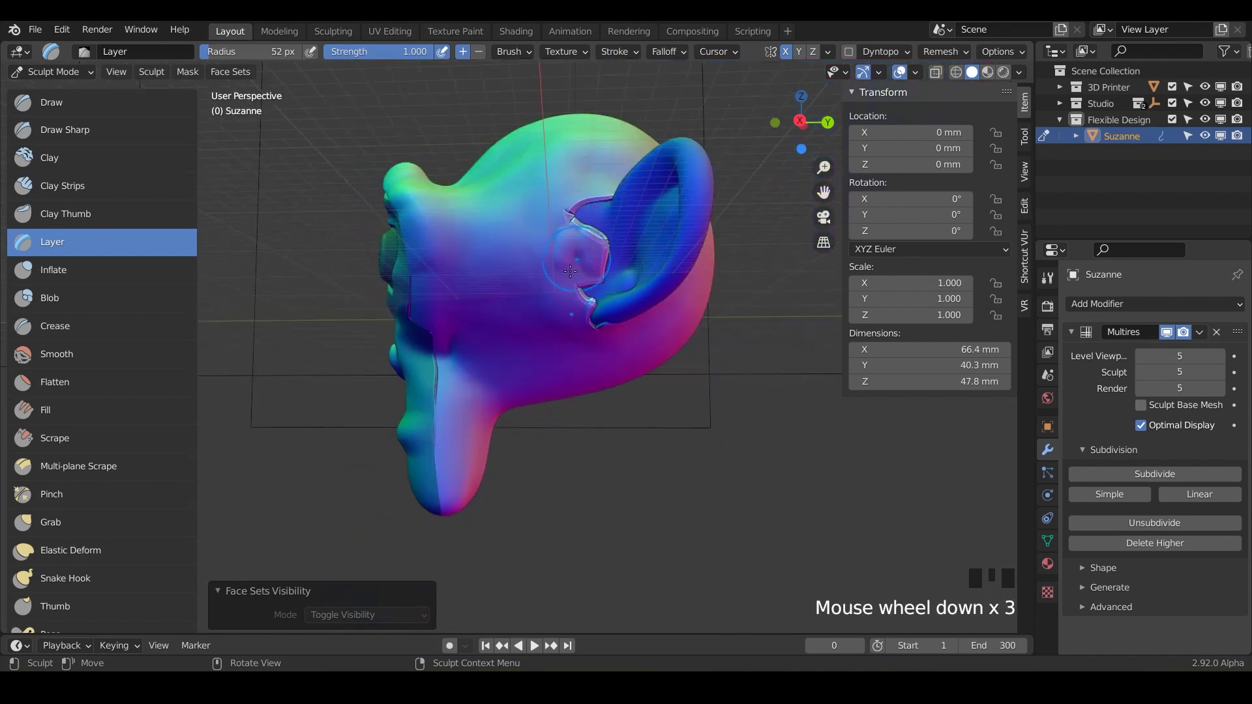
{"action": "left_click_drag", "start_coordinate": [577, 256], "coordinate": [574, 245]}
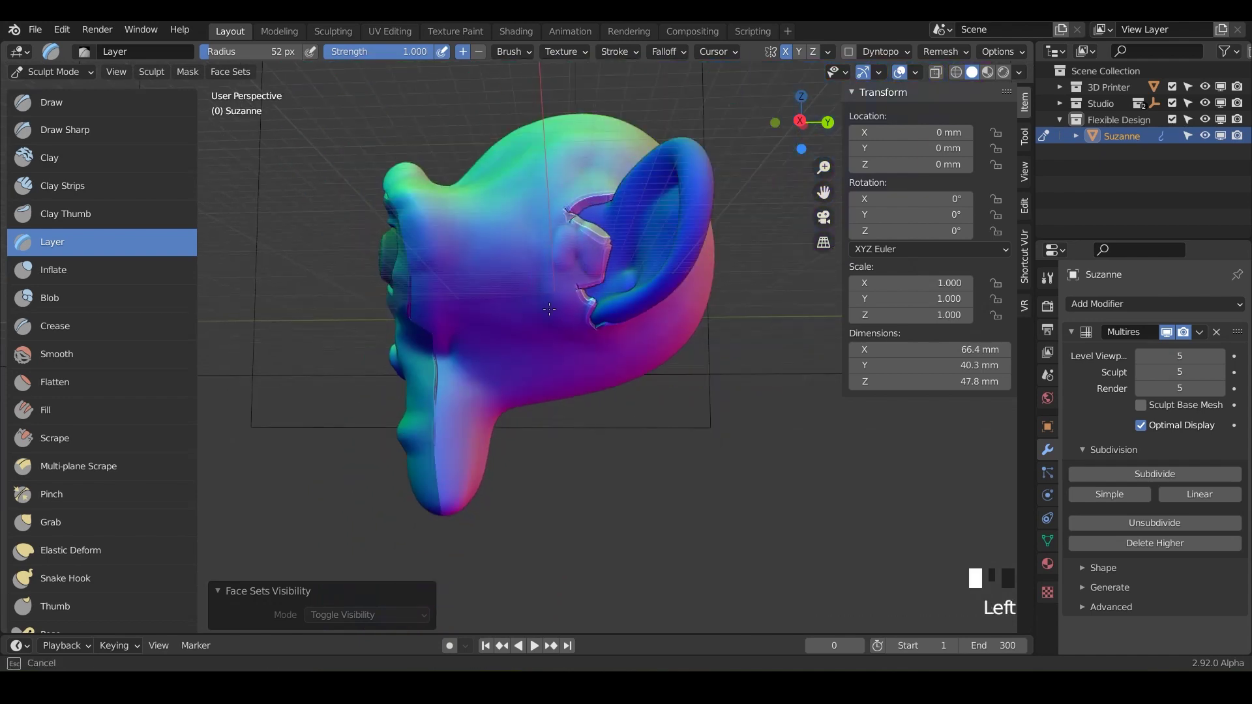
{"action": "scroll", "coordinate": [543, 324], "scroll_direction": "down", "scroll_amount": 3}
Step: Switch to the Draw Face Sets brush and paint a mask over the crown of Suzanne's head
{"action": "mouse_move", "coordinate": [465, 357]}
{"action": "middle_mouse_down"}
{"action": "mouse_move", "coordinate": [496, 365]}
{"action": "mouse_move", "coordinate": [365, 456]}
{"action": "middle_mouse_up"}
{"action": "scroll", "coordinate": [190, 515], "scroll_direction": "down", "scroll_amount": 10}
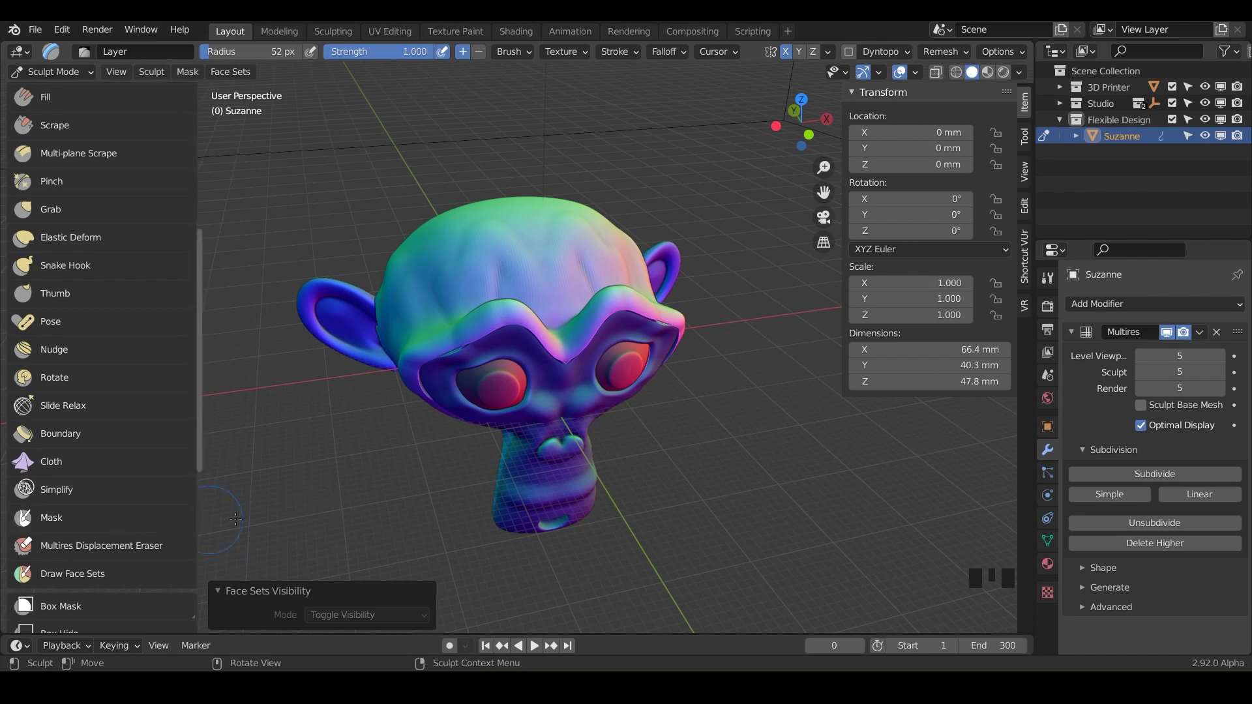
{"action": "left_click", "coordinate": [54, 577]}
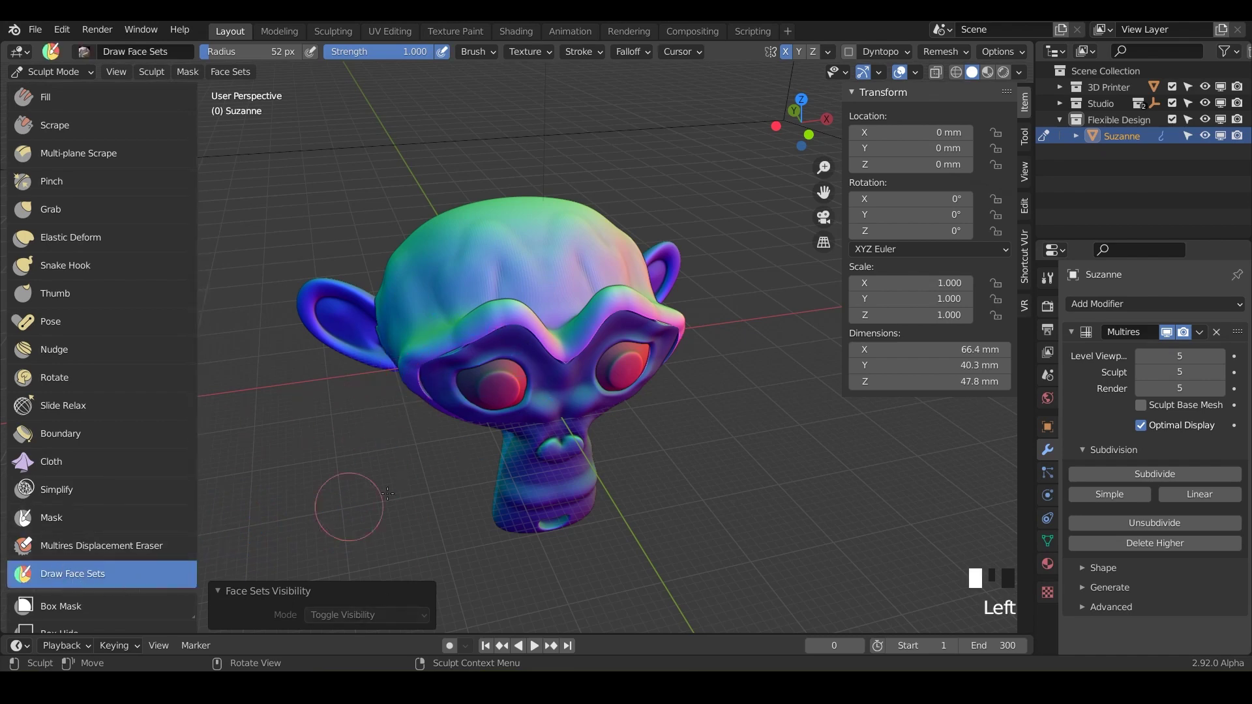
{"action": "middle_click_drag", "start_coordinate": [357, 428], "coordinate": [460, 334]}
{"action": "mouse_move", "coordinate": [480, 208]}
{"action": "left_mouse_down", "text": "ctrl+shift"}
{"action": "mouse_move", "coordinate": [496, 267]}
{"action": "mouse_move", "coordinate": [552, 260]}
{"action": "mouse_move", "coordinate": [577, 216]}
{"action": "left_mouse_up", "text": "ctrl+shift"}
{"action": "left_click_drag", "start_coordinate": [506, 191], "coordinate": [503, 192], "text": "ctrl+shift"}
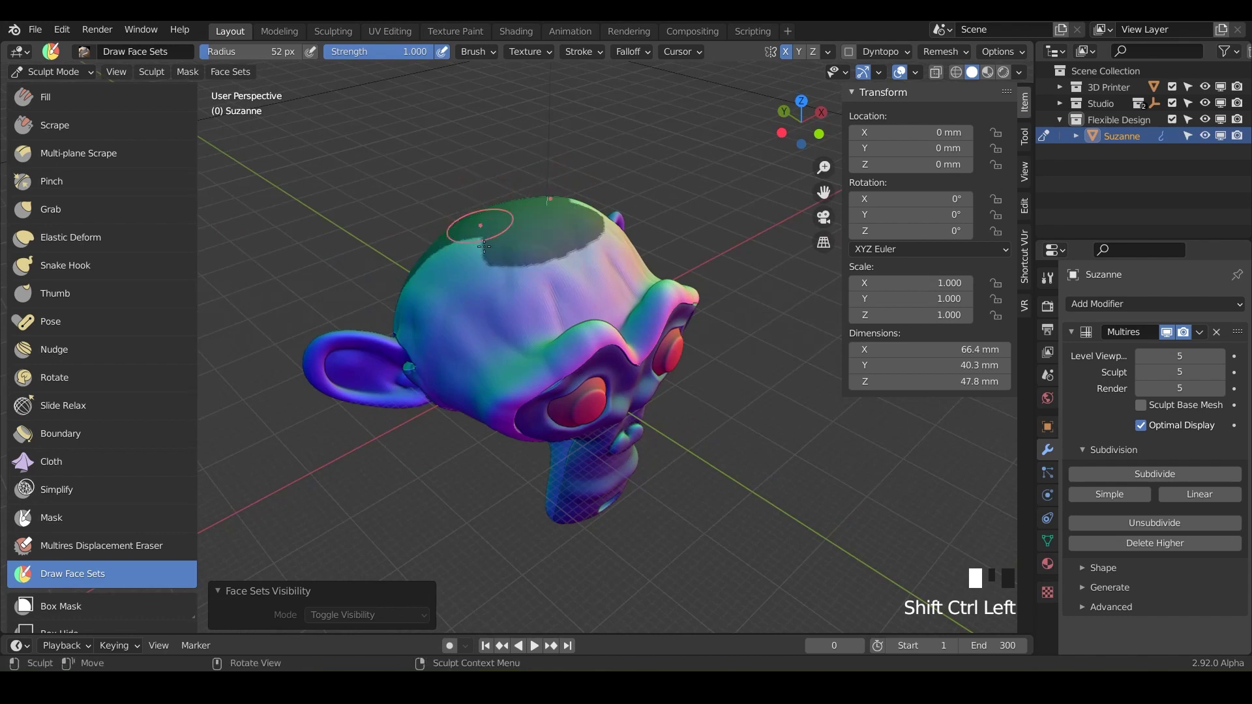
Step: Create a face set from the masked crown area
{"action": "mouse_move", "coordinate": [508, 300]}
{"action": "middle_mouse_down"}
{"action": "mouse_move", "coordinate": [578, 294]}
{"action": "mouse_move", "coordinate": [643, 315]}
{"action": "mouse_move", "coordinate": [489, 309]}
{"action": "middle_mouse_up"}
{"action": "key", "text": "w"}
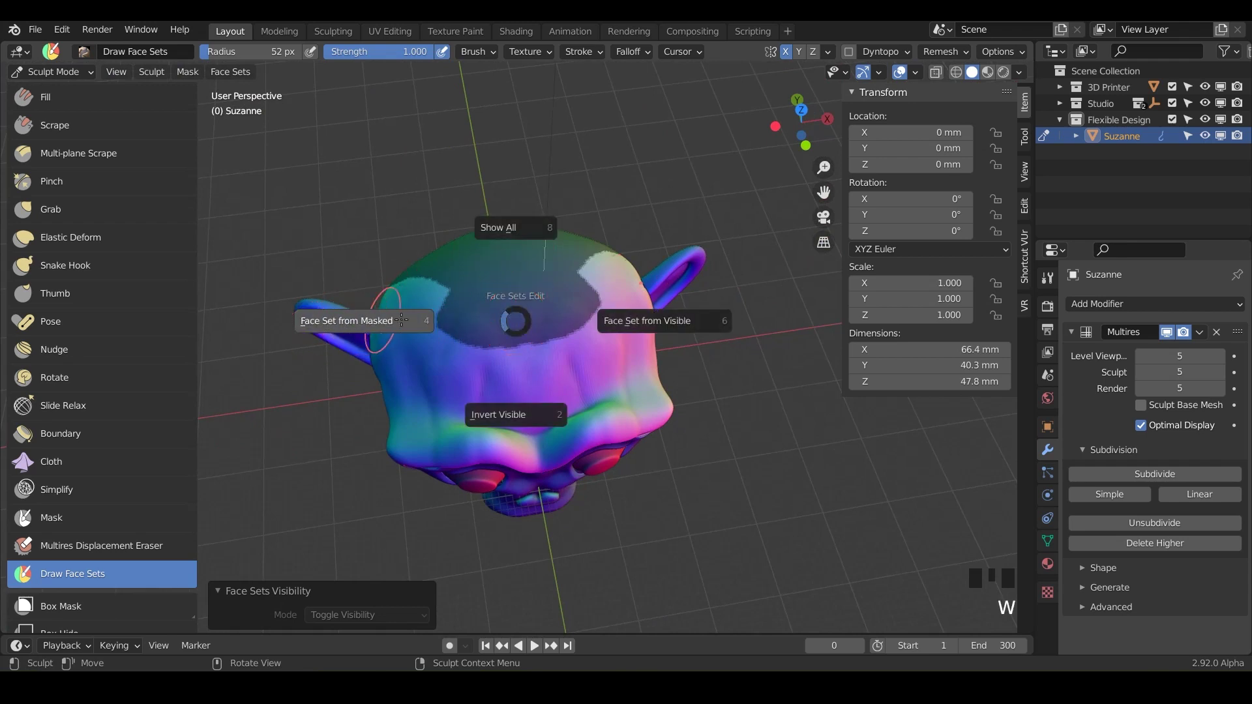
{"action": "left_click", "coordinate": [352, 319]}
{"action": "middle_click_drag", "start_coordinate": [573, 430], "coordinate": [822, 359]}
{"action": "middle_click_drag", "start_coordinate": [546, 391], "coordinate": [358, 400]}
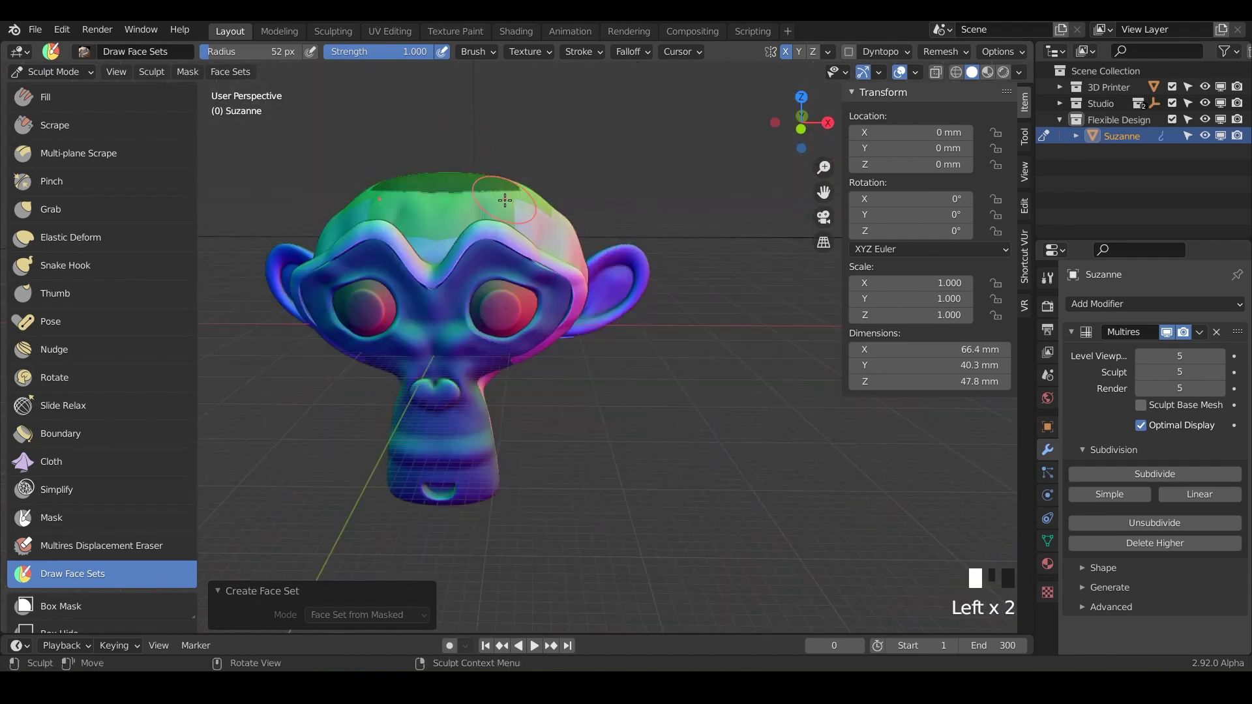
{"action": "middle_click_drag", "start_coordinate": [505, 201], "coordinate": [406, 190]}
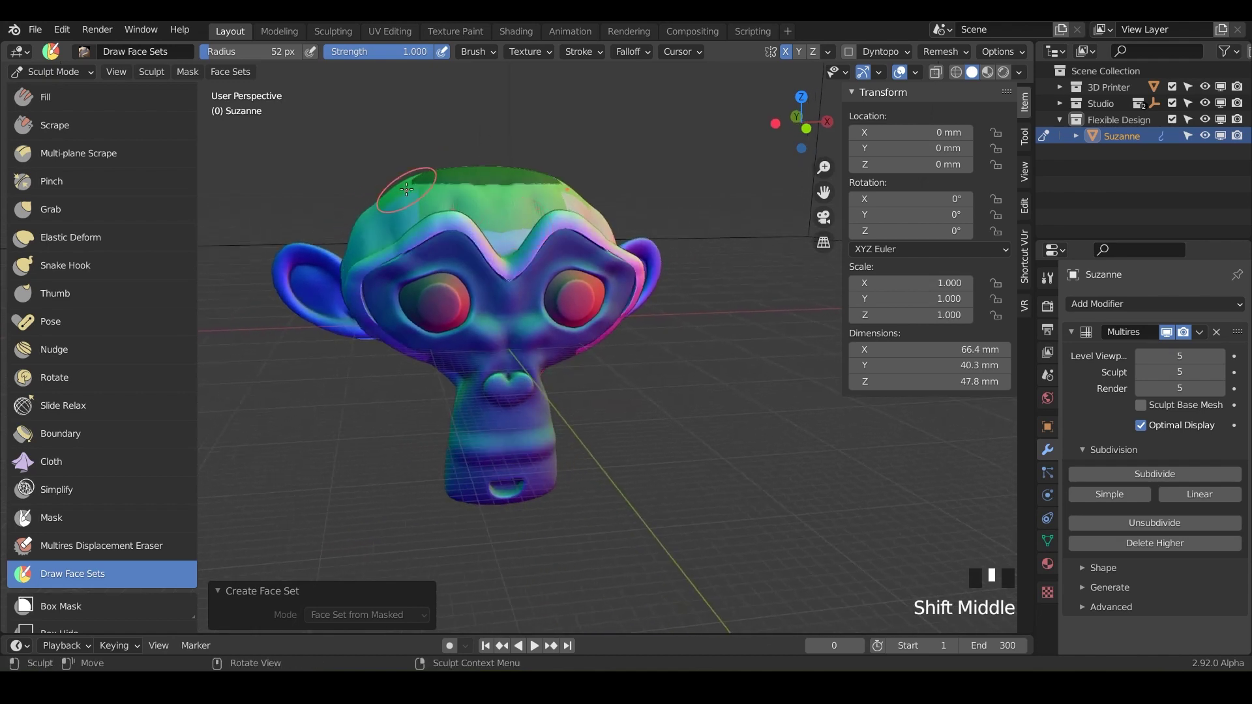
Step: Randomize the face set colors twice
{"action": "left_click", "coordinate": [229, 72]}
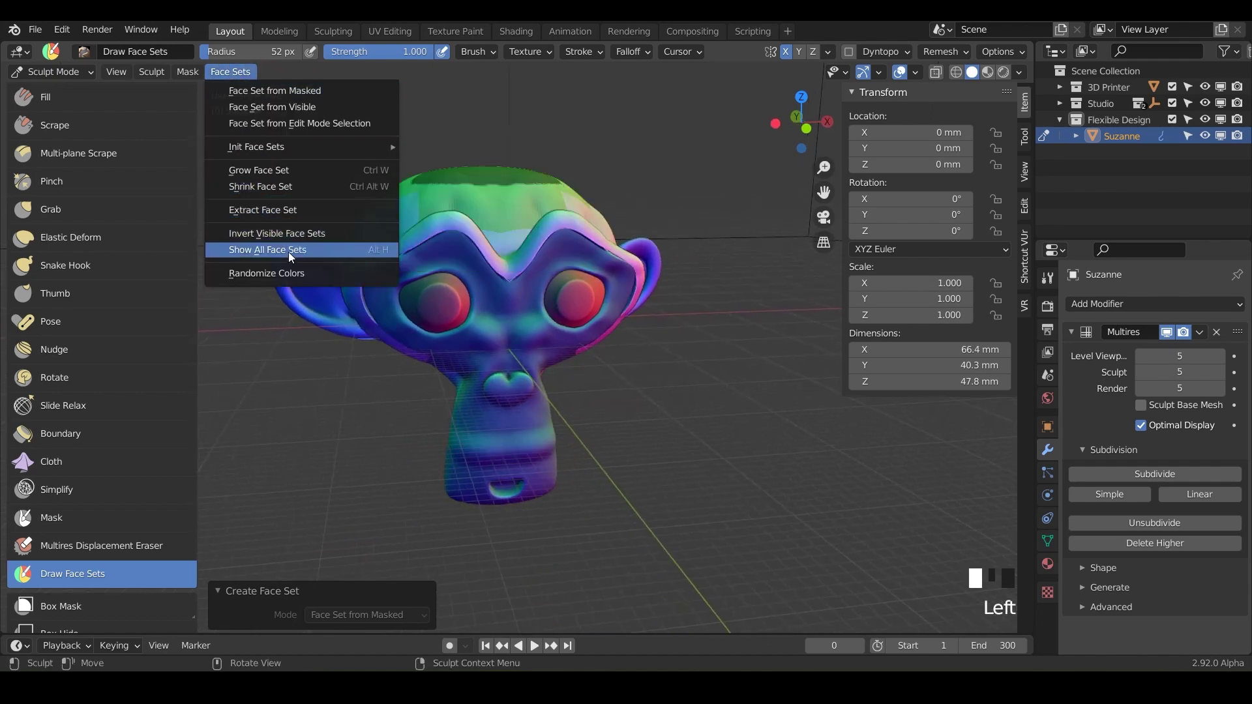
{"action": "left_click", "coordinate": [276, 274]}
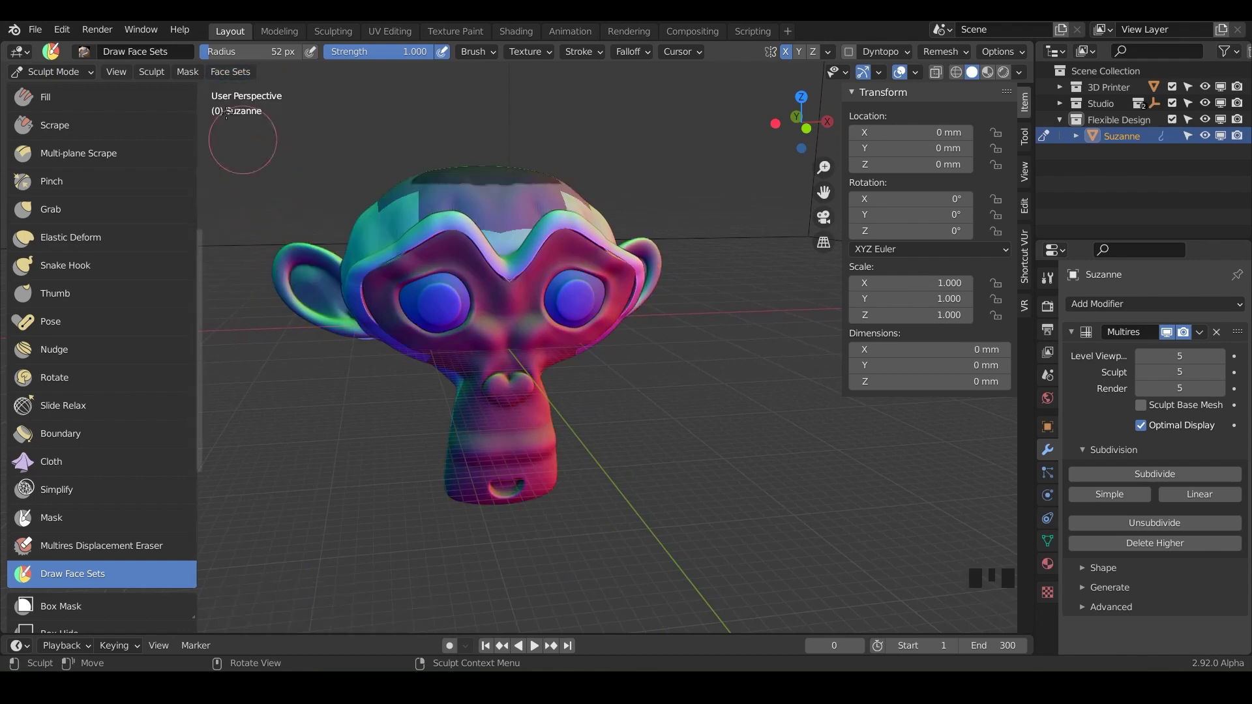
{"action": "left_click", "coordinate": [218, 73]}
{"action": "left_click", "coordinate": [255, 274]}
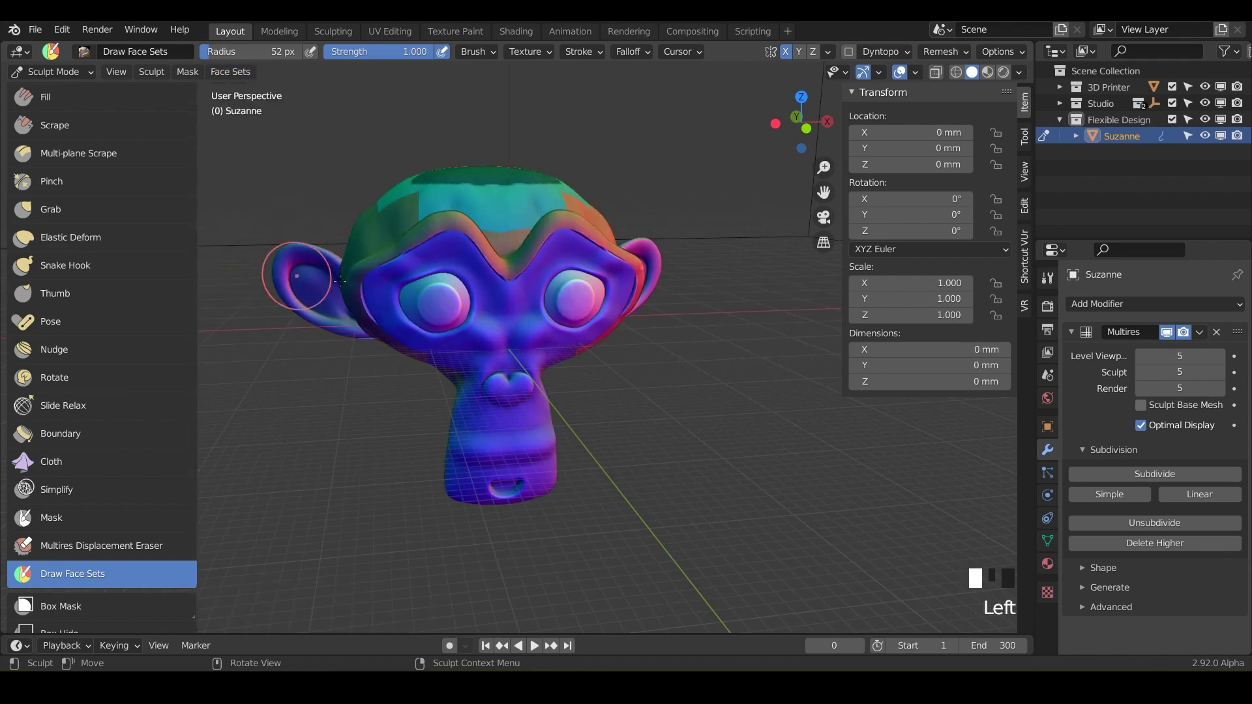
Step: Examine Suzanne's low-poly base mesh in Edit Mode, return to Sculpt Mode and inspect the face sets on the crown
{"action": "middle_click_drag", "start_coordinate": [512, 294], "coordinate": [567, 384]}
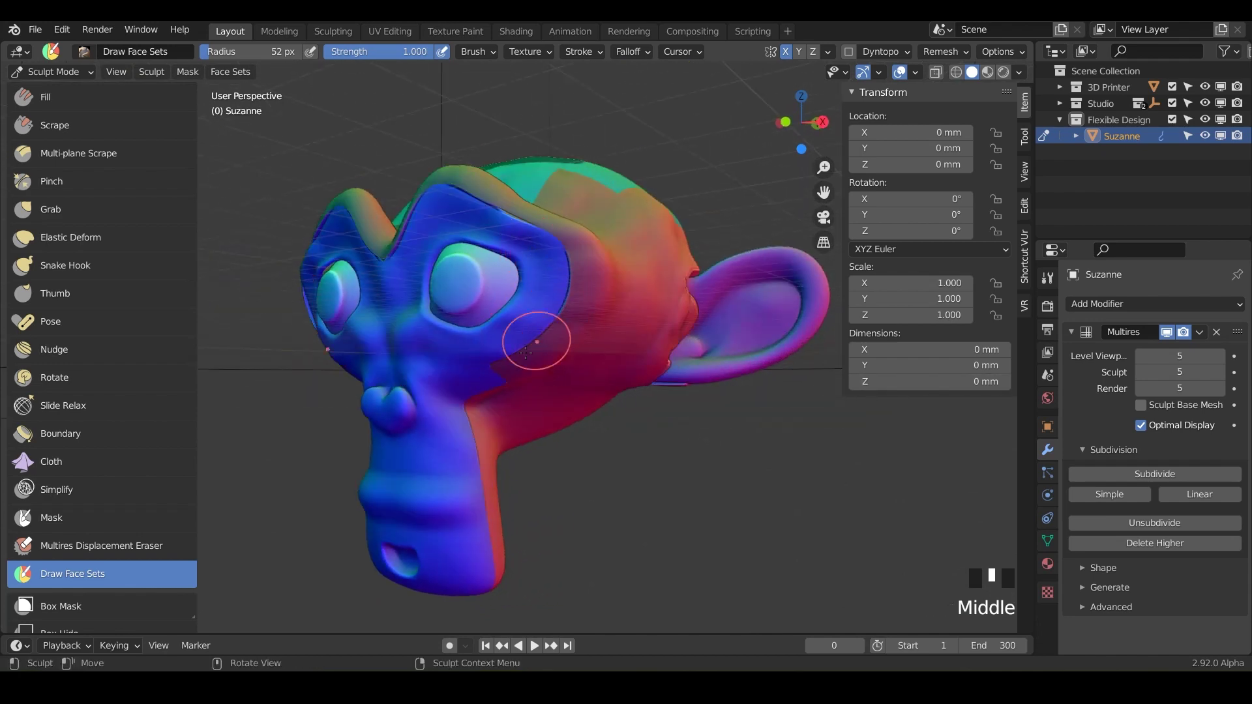
{"action": "key", "text": "Tab"}
{"action": "middle_click_drag", "start_coordinate": [571, 352], "coordinate": [533, 336]}
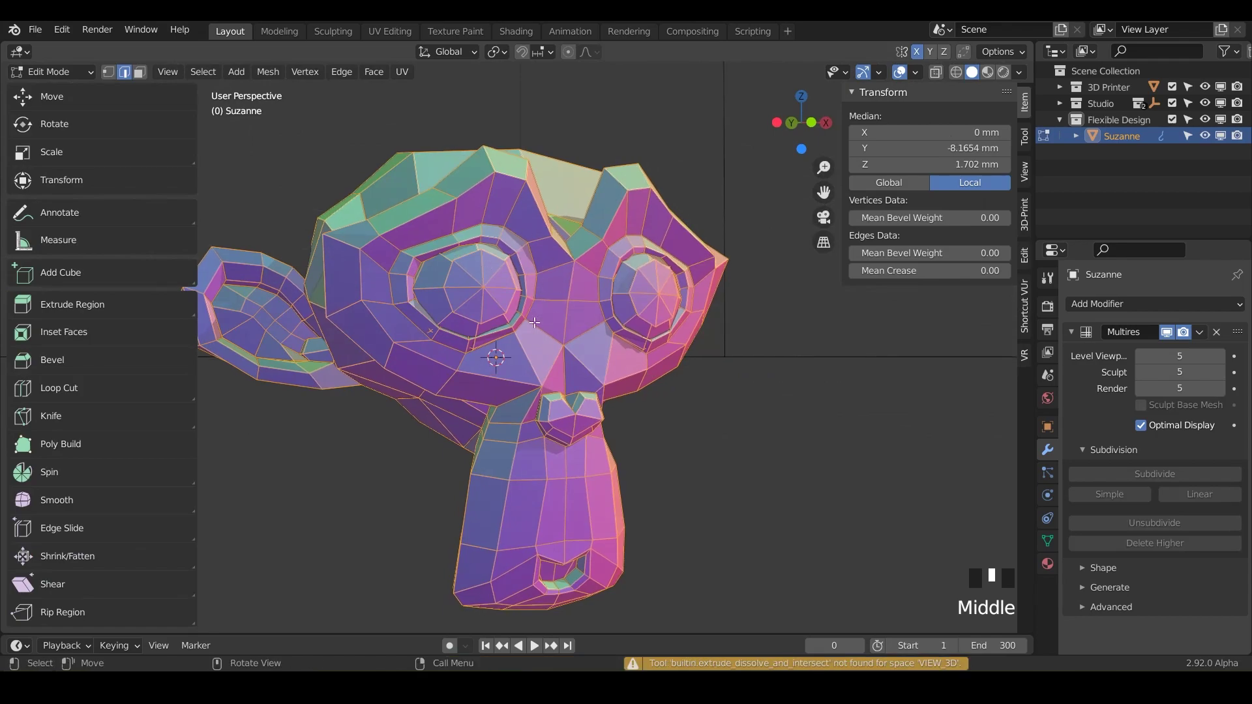
{"action": "middle_click_drag", "start_coordinate": [515, 319], "coordinate": [502, 243]}
{"action": "key", "text": "Tab"}
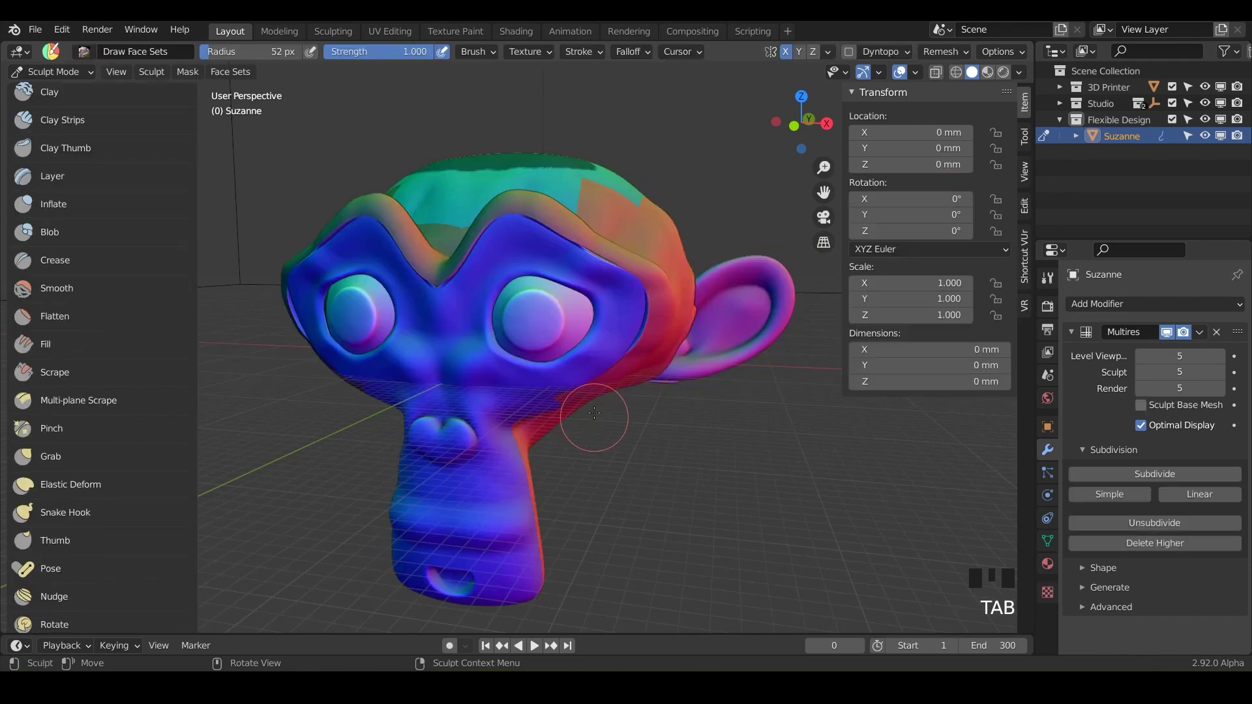
{"action": "mouse_move", "coordinate": [637, 391]}
{"action": "middle_mouse_down"}
{"action": "mouse_move", "coordinate": [454, 332]}
{"action": "mouse_move", "coordinate": [493, 361]}
{"action": "middle_mouse_up"}
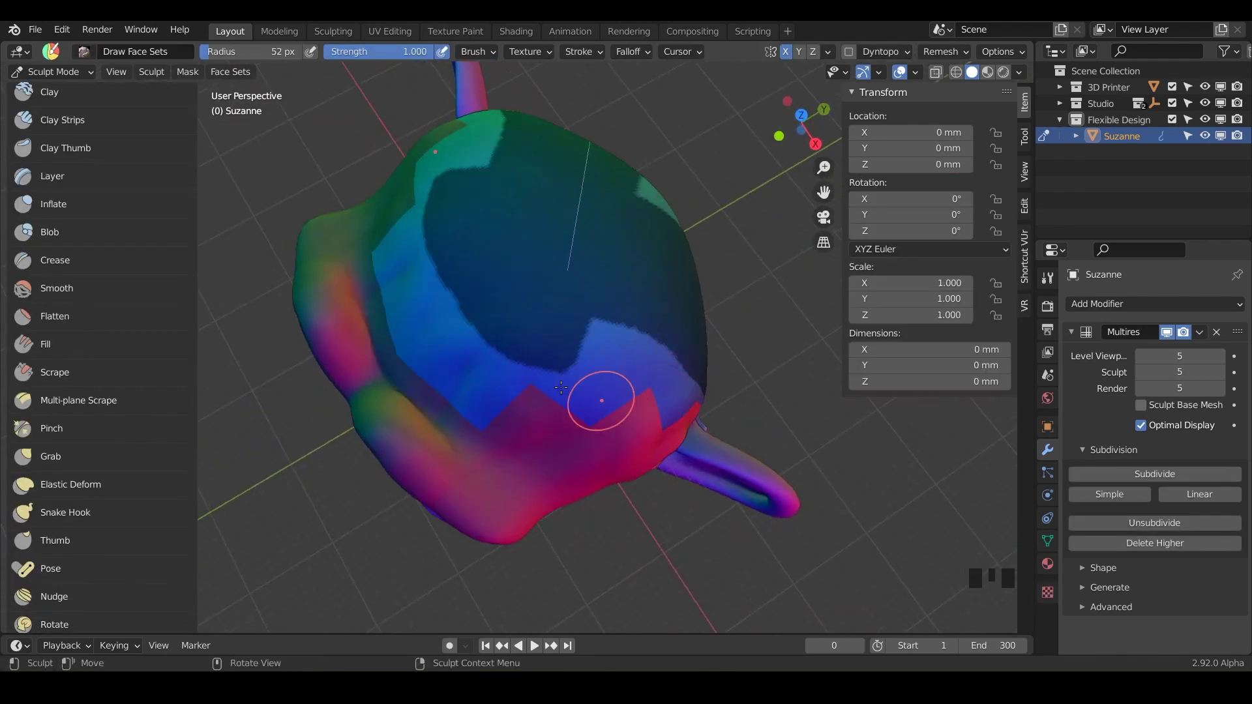
{"action": "scroll", "coordinate": [61, 483], "scroll_direction": "down", "scroll_amount": 14}
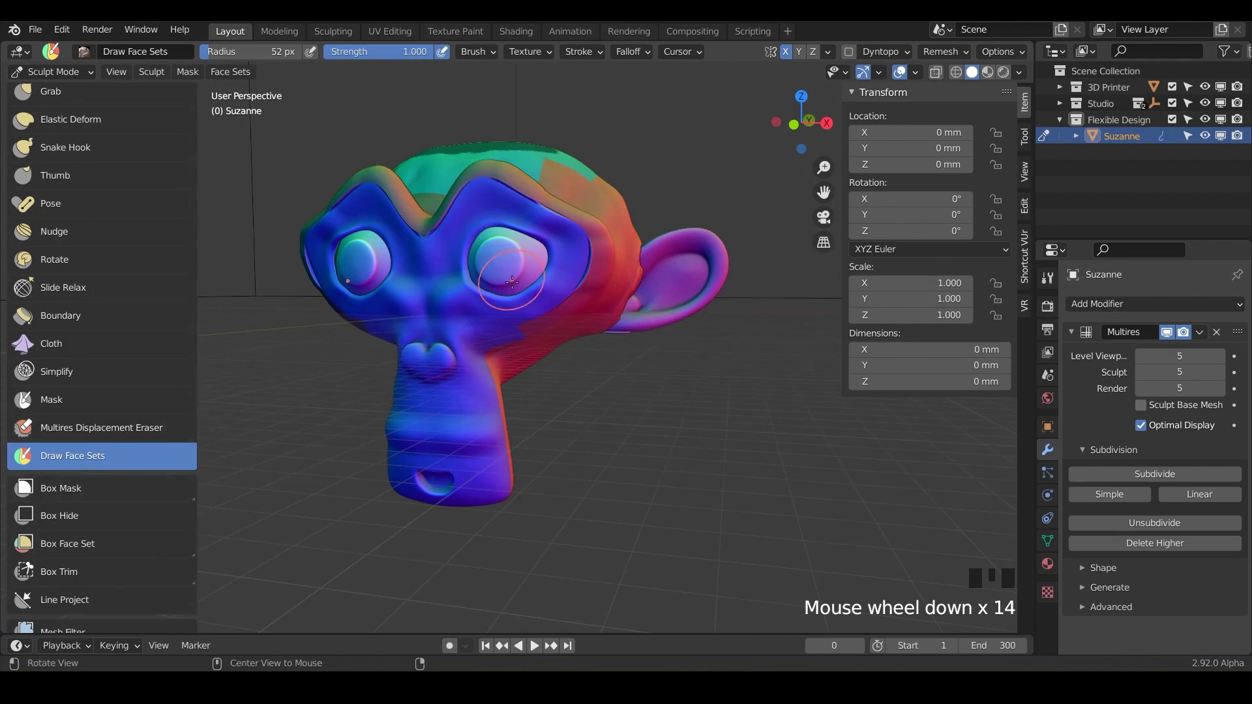
{"action": "middle_click_drag", "start_coordinate": [512, 282], "coordinate": [562, 313]}
{"action": "scroll", "coordinate": [532, 326], "scroll_direction": "up", "scroll_amount": 2, "text": "alt+shift"}
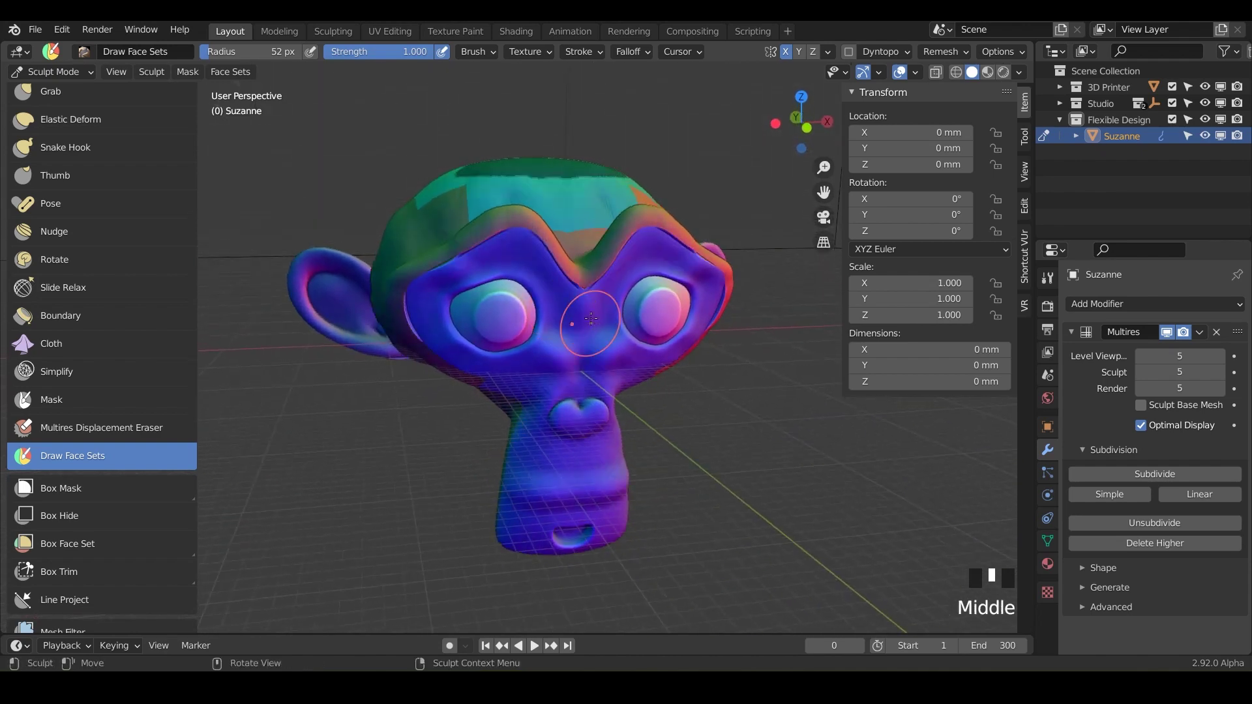